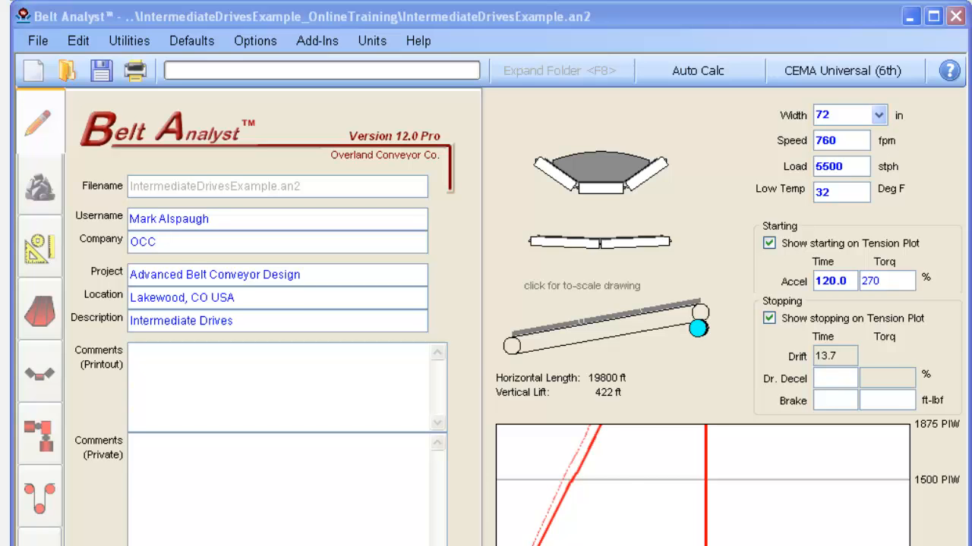
Review the conveyor's drive details, including nameplate power, running power and T1/T2 ratios for both drives.
{"action": "left_click", "coordinate": [34, 438]}
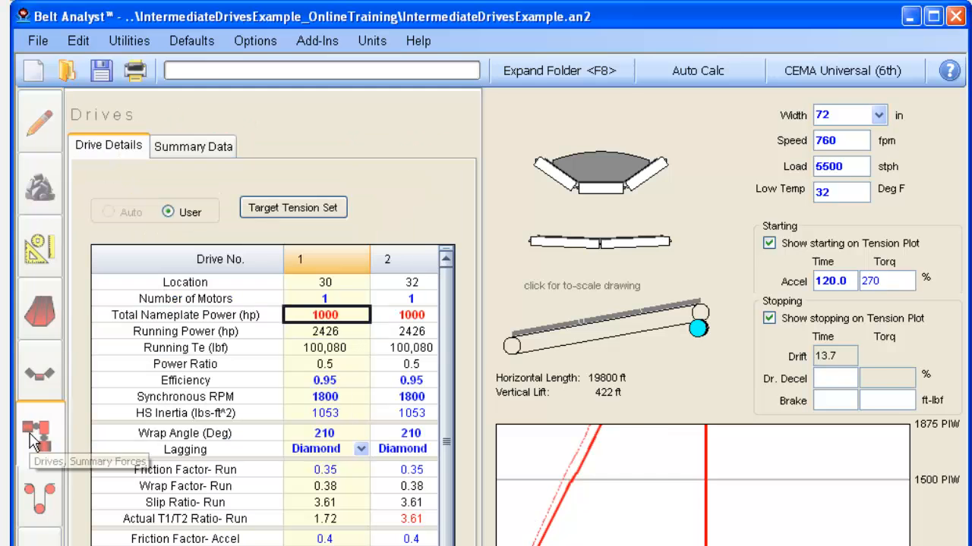
{"action": "left_click", "coordinate": [565, 70]}
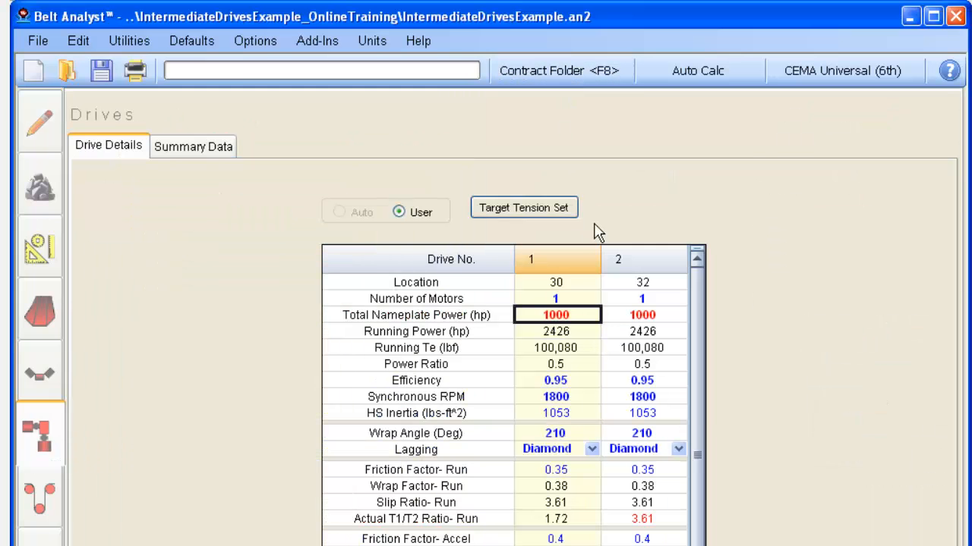
{"action": "left_click", "coordinate": [568, 70]}
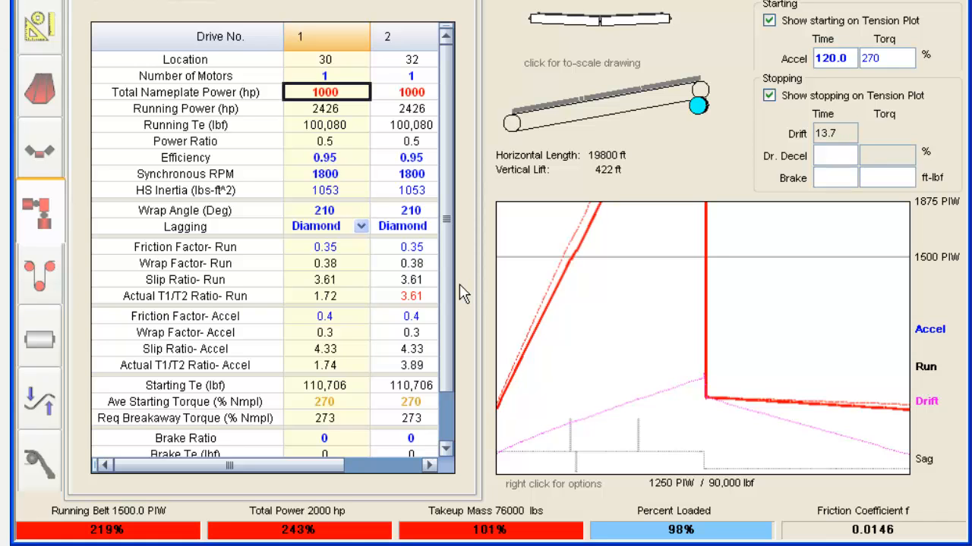
{"action": "left_click", "coordinate": [40, 26]}
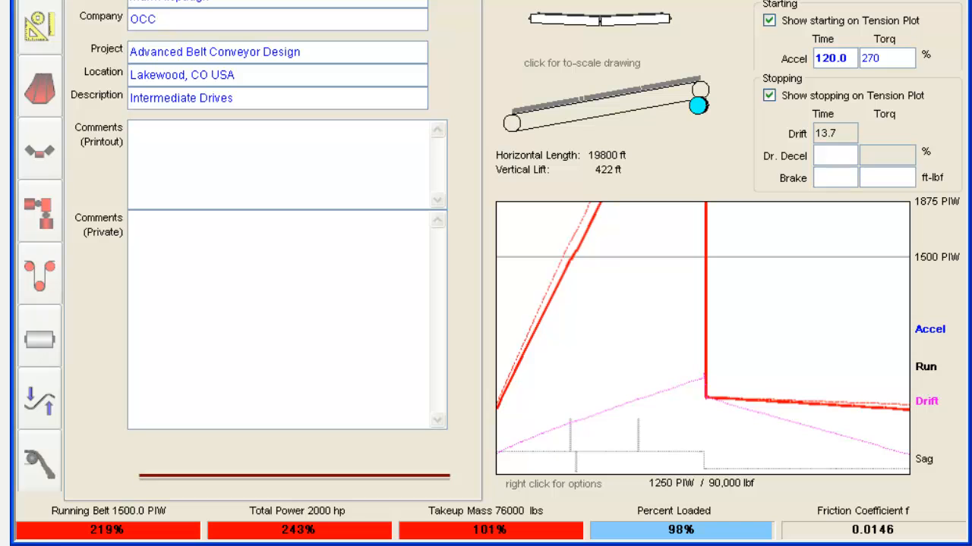
Save a copy of the conveyor model as IDE_HeadDrivesOnly.an2.
{"action": "key", "text": "alt+f"}
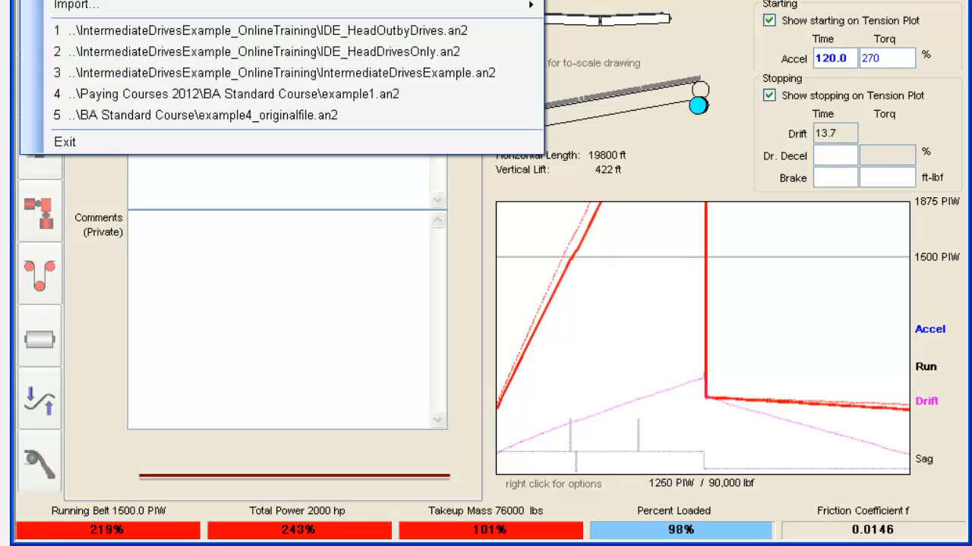
{"action": "key", "text": "a"}
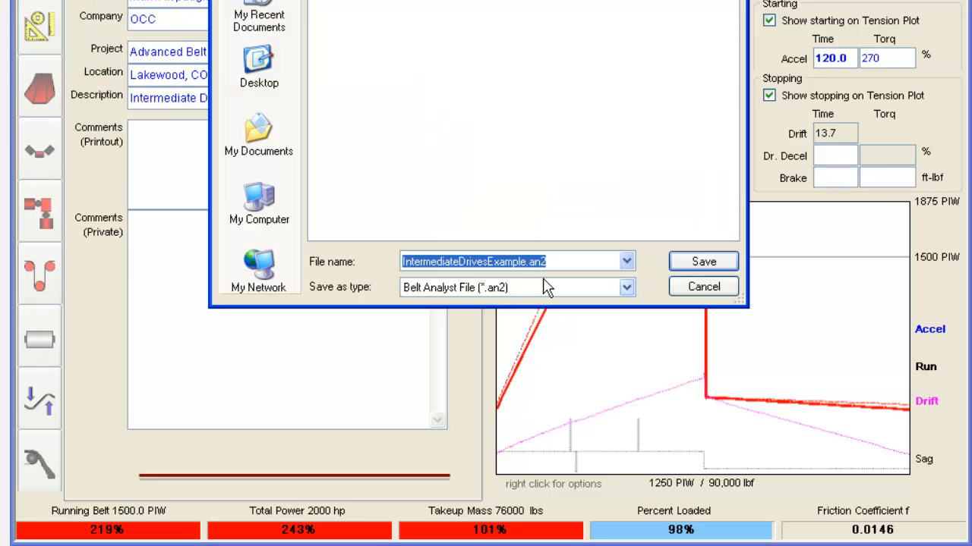
{"action": "left_click", "coordinate": [526, 261]}
{"action": "key", "text": "BackSpace"}
{"action": "key", "text": "BackSpace"}
{"action": "key", "text": "BackSpace"}
{"action": "key", "text": "BackSpace"}
{"action": "key", "text": "BackSpace"}
{"action": "key", "text": "BackSpace"}
{"action": "key", "text": "BackSpace"}
{"action": "key", "text": "BackSpace"}
{"action": "key", "text": "BackSpace"}
{"action": "key", "text": "BackSpace"}
{"action": "key", "text": "BackSpace"}
{"action": "key", "text": "BackSpace"}
{"action": "key", "text": "BackSpace"}
{"action": "key", "text": "BackSpace"}
{"action": "key", "text": "BackSpace"}
{"action": "key", "text": "BackSpace"}
{"action": "key", "text": "BackSpace"}
{"action": "key", "text": "BackSpace"}
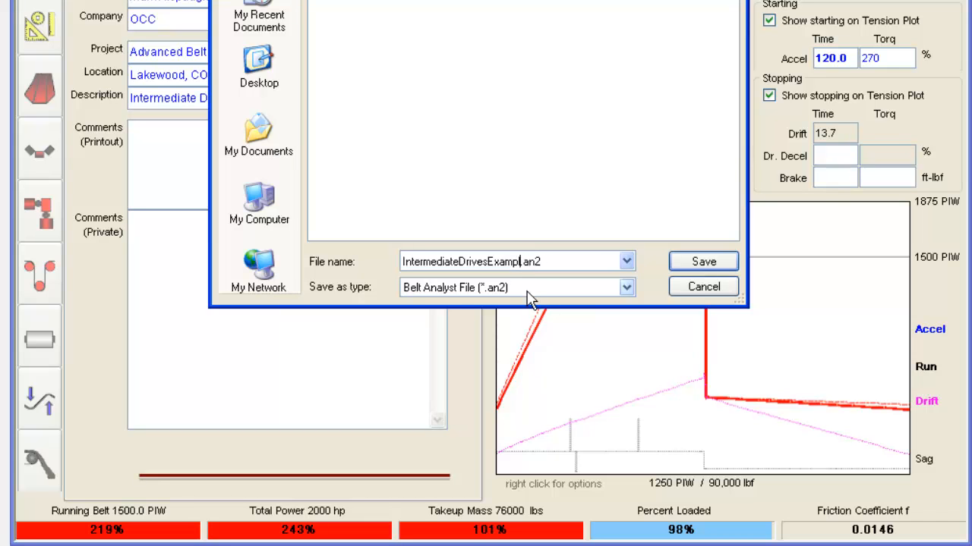
{"action": "key", "text": "BackSpace"}
{"action": "key", "text": "BackSpace"}
{"action": "key", "text": "BackSpace"}
{"action": "key", "text": "BackSpace"}
{"action": "key", "text": "BackSpace"}
{"action": "key", "text": "BackSpace"}
{"action": "key", "text": "BackSpace"}
{"action": "type", "text": "I"}
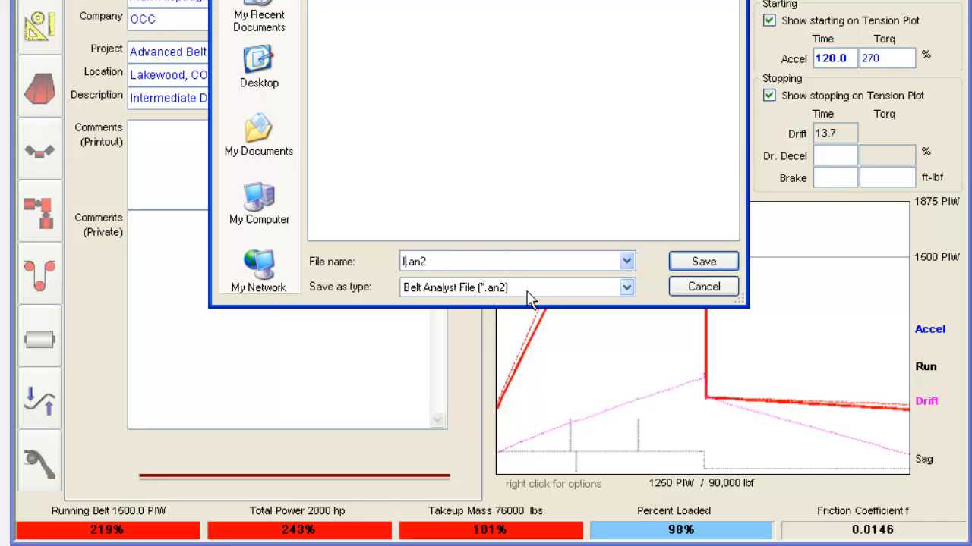
{"action": "type", "text": "DE_HeadDrivesON"}
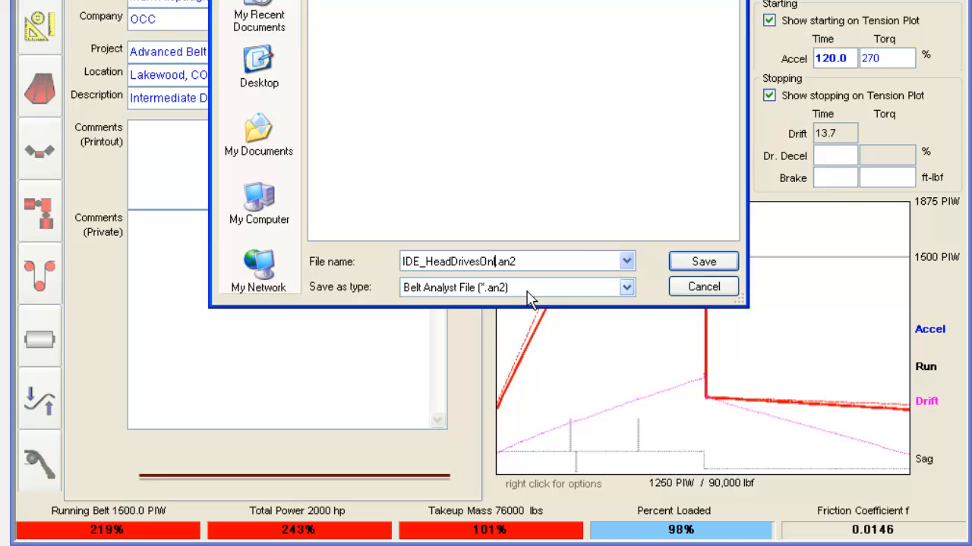
{"action": "key", "text": "Return"}
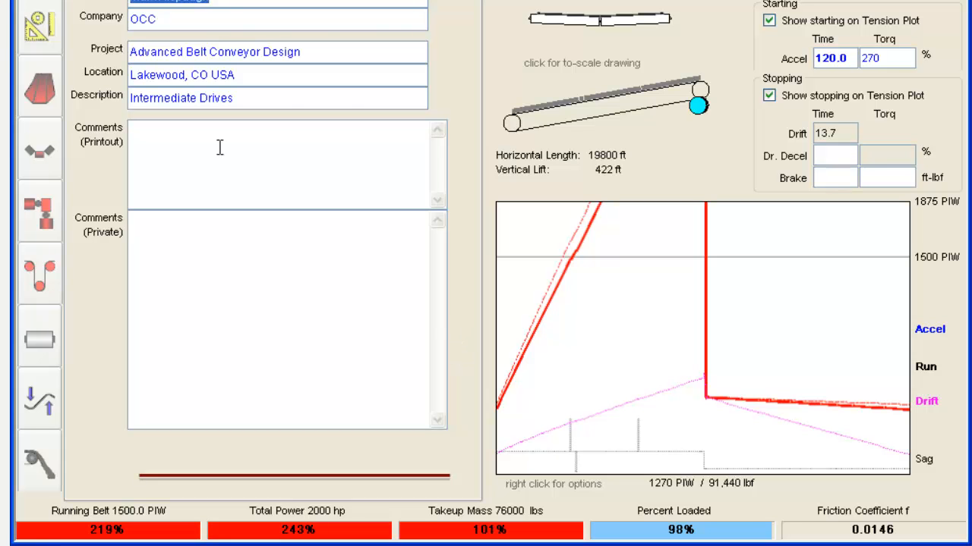
Examine the flight geometry table from the first carry flight down to the head and drives.
{"action": "left_click", "coordinate": [55, 39]}
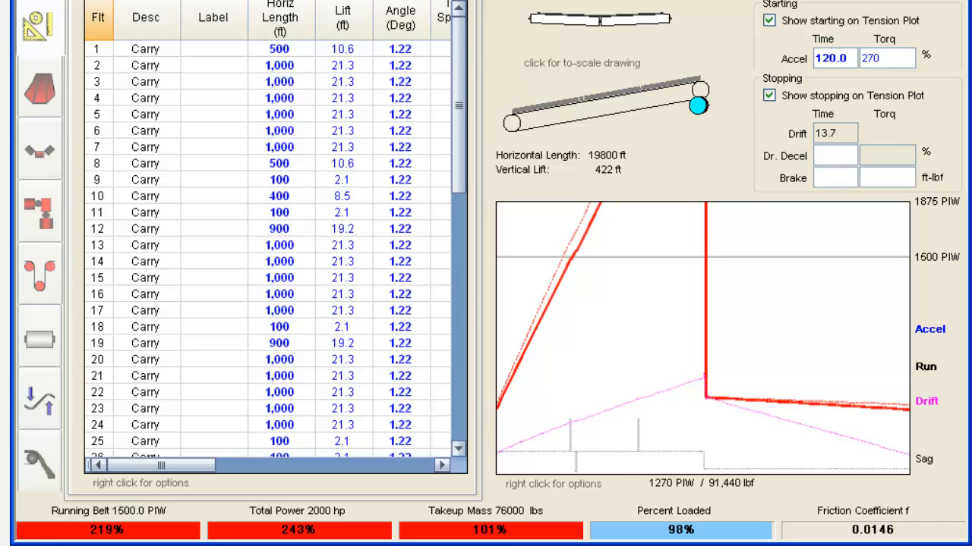
{"action": "left_click", "coordinate": [460, 451]}
{"action": "left_click", "coordinate": [459, 450]}
{"action": "left_click", "coordinate": [460, 450]}
{"action": "left_click", "coordinate": [459, 450]}
{"action": "left_click", "coordinate": [459, 450]}
{"action": "left_click", "coordinate": [459, 450]}
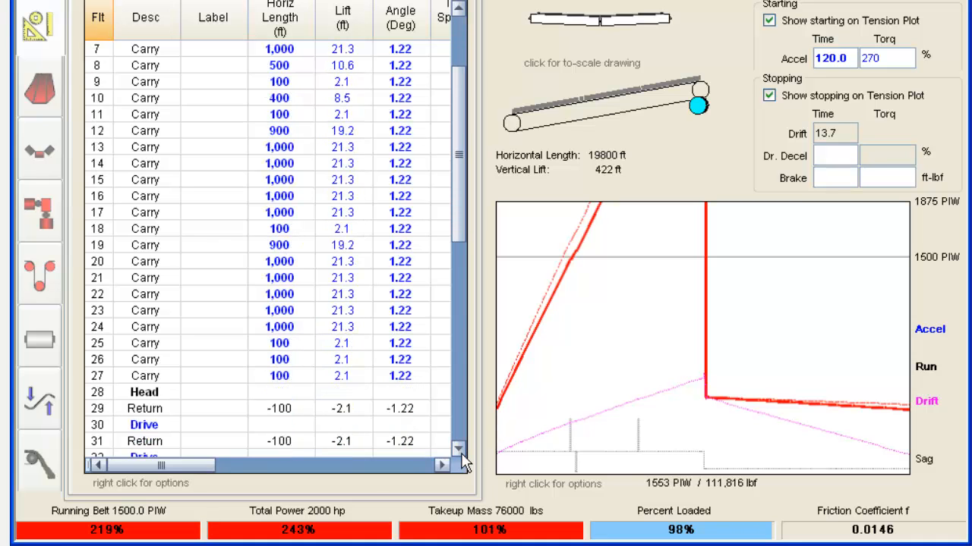
{"action": "left_click", "coordinate": [459, 8]}
{"action": "left_click", "coordinate": [459, 8]}
{"action": "left_click", "coordinate": [459, 8]}
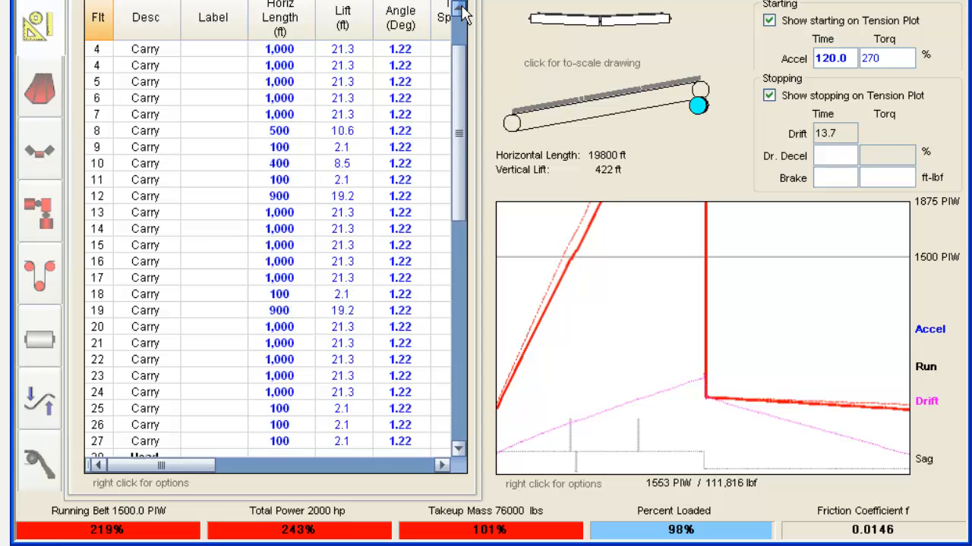
{"action": "left_click", "coordinate": [459, 7]}
{"action": "left_click", "coordinate": [459, 8]}
{"action": "left_click", "coordinate": [459, 8]}
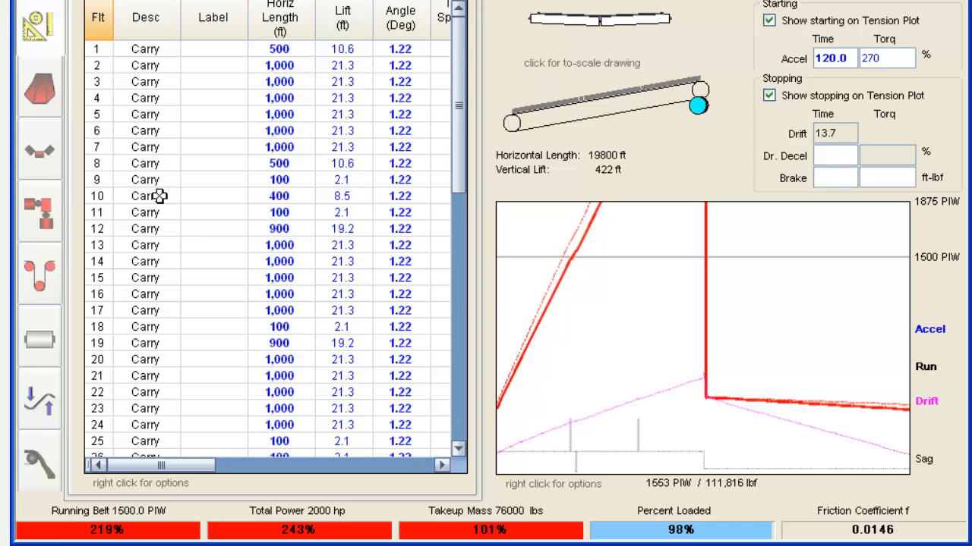
Delete 14 flight segments from the profile, starting at carry flight 1.
{"action": "left_click", "coordinate": [161, 55]}
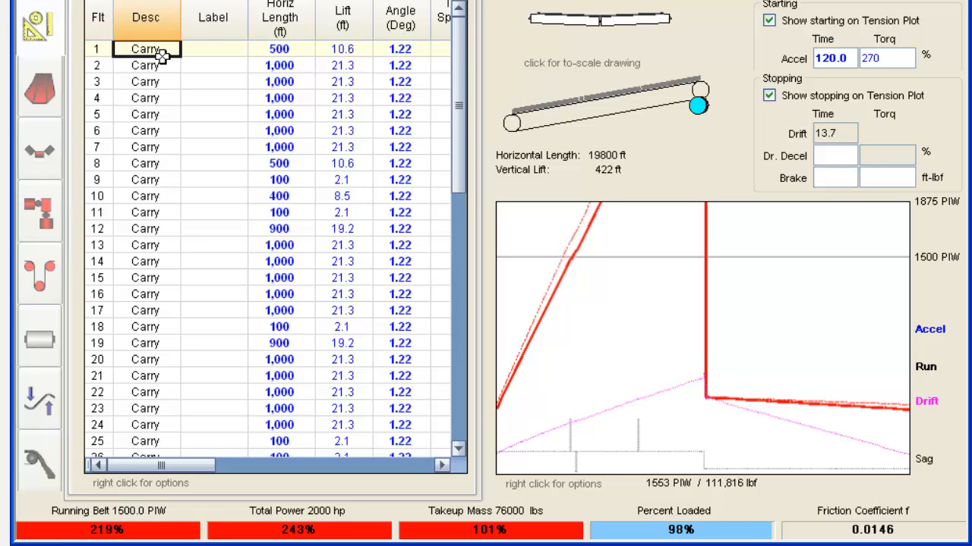
{"action": "right_click", "coordinate": [157, 50]}
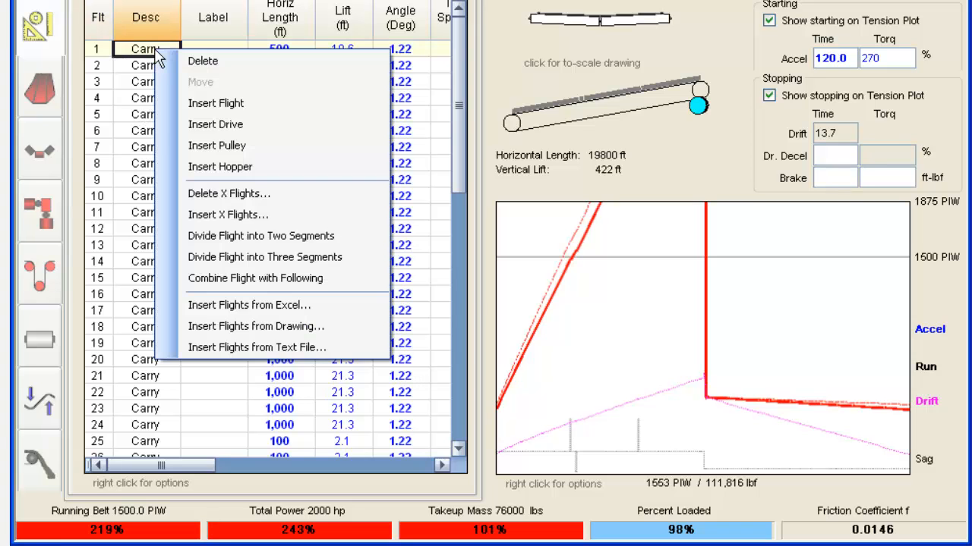
{"action": "left_click", "coordinate": [230, 194]}
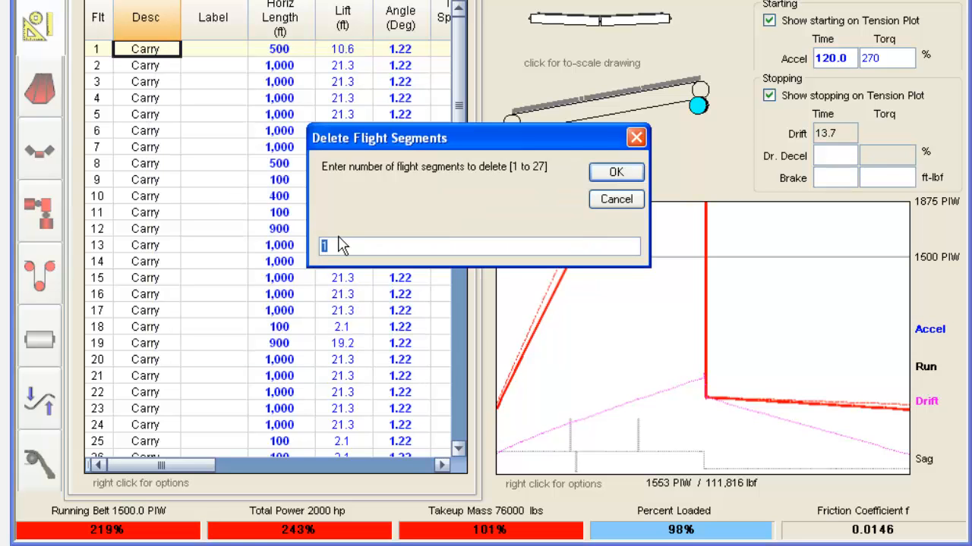
{"action": "type", "text": "14"}
{"action": "left_click", "coordinate": [616, 173]}
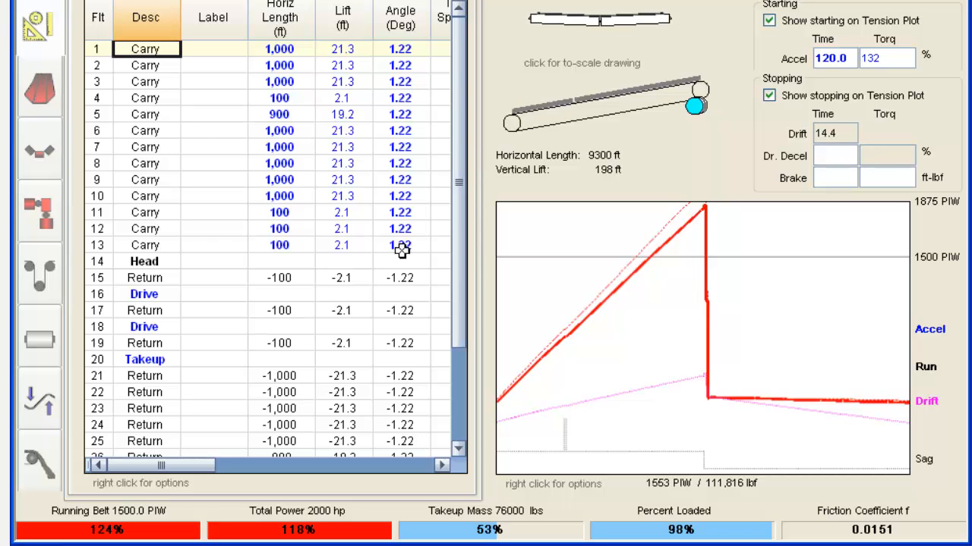
Delete 3 more flight segments from the tail end, starting at carry flight 1.
{"action": "right_click", "coordinate": [170, 68]}
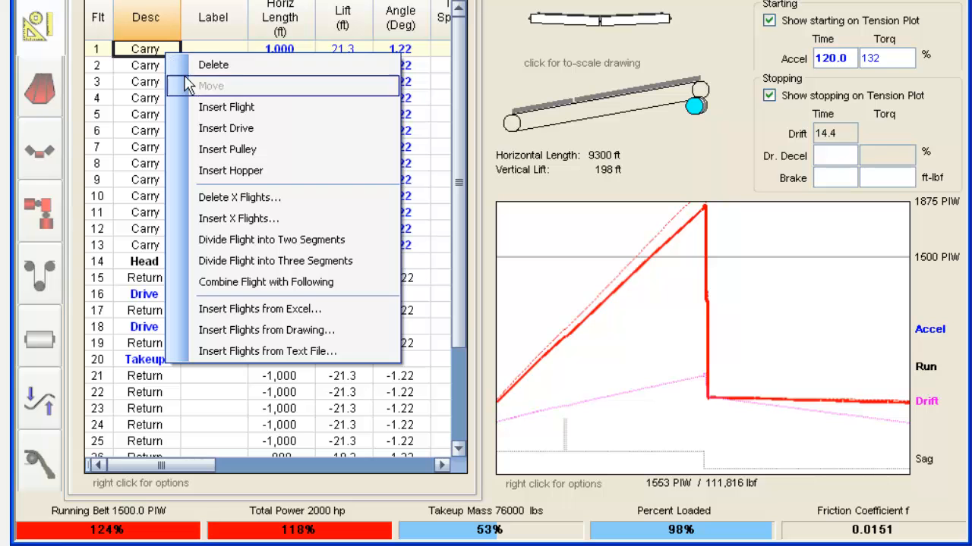
{"action": "left_click", "coordinate": [262, 197]}
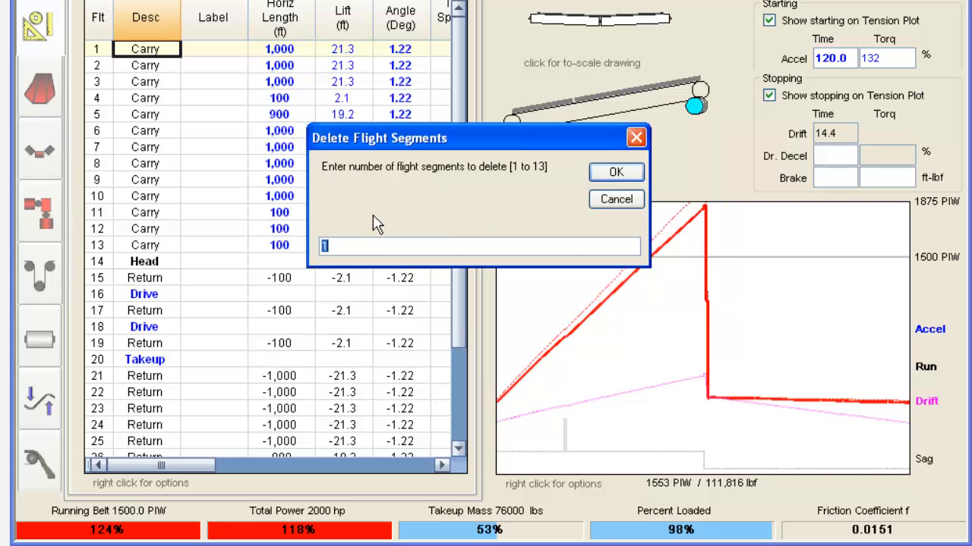
{"action": "type", "text": "3"}
{"action": "left_click", "coordinate": [615, 172]}
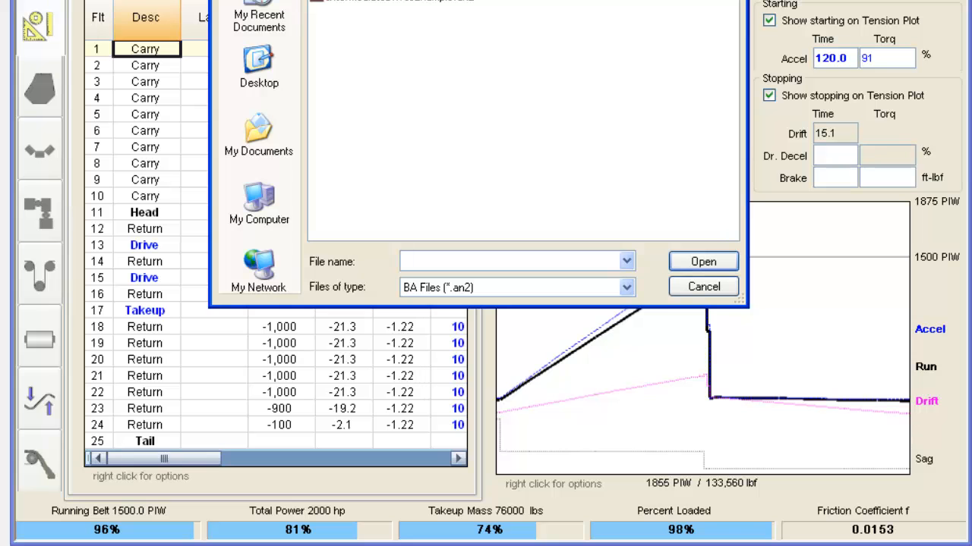
Reopen IntermediateDrivesExample.an2 and display the carry flights leading to the head in its geometry table.
{"action": "left_click", "coordinate": [394, 3]}
{"action": "left_click", "coordinate": [685, 262]}
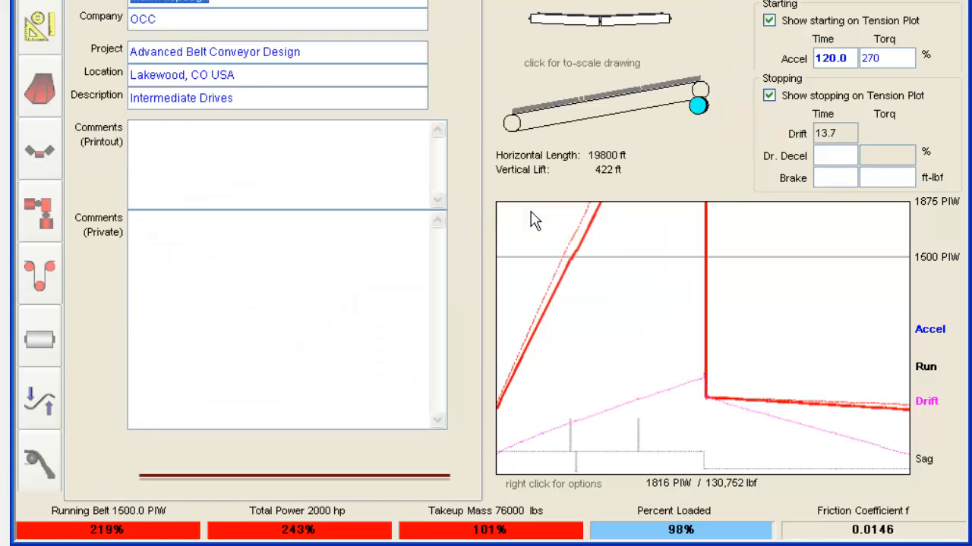
{"action": "left_click", "coordinate": [59, 50]}
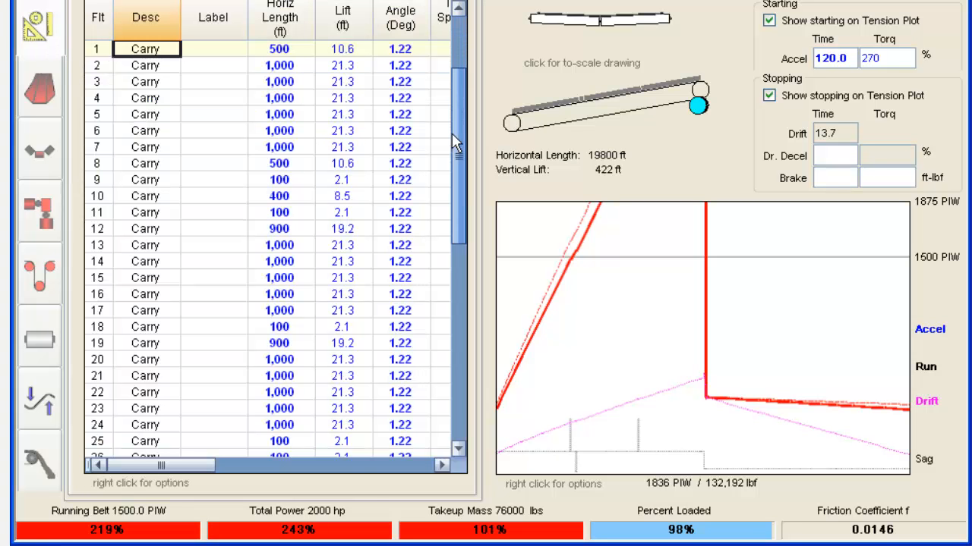
{"action": "scroll", "coordinate": [454, 144], "scroll_direction": "down", "scroll_amount": 2}
Insert a drive in the carry run at the 100 ft flight 18, accepting removal of the drives' target tensions.
{"action": "left_click", "coordinate": [277, 376]}
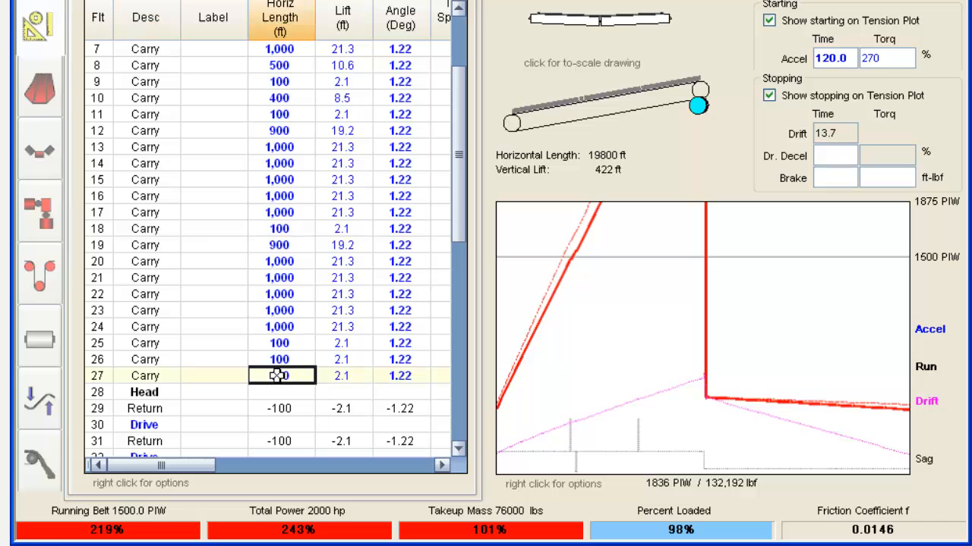
{"action": "key", "text": "Up"}
{"action": "key", "text": "Up"}
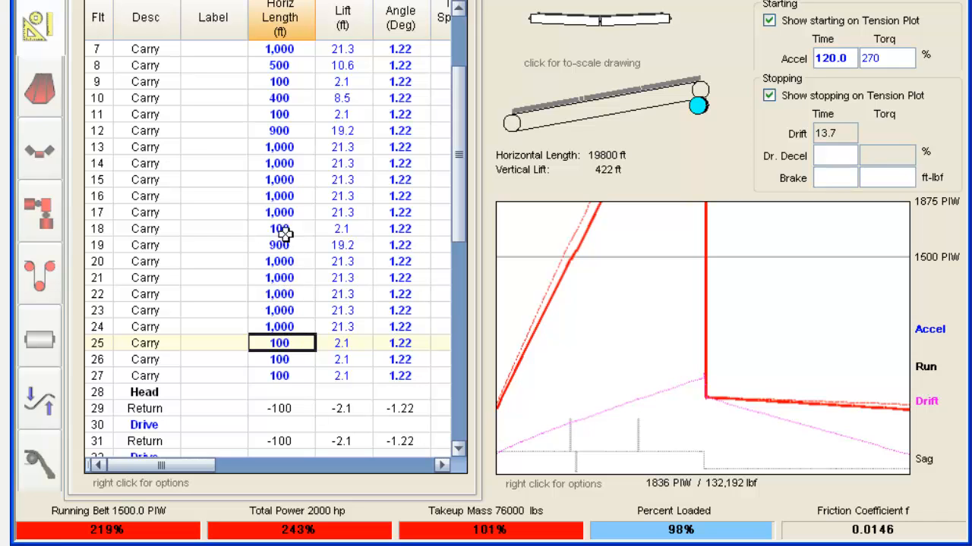
{"action": "left_click", "coordinate": [163, 229]}
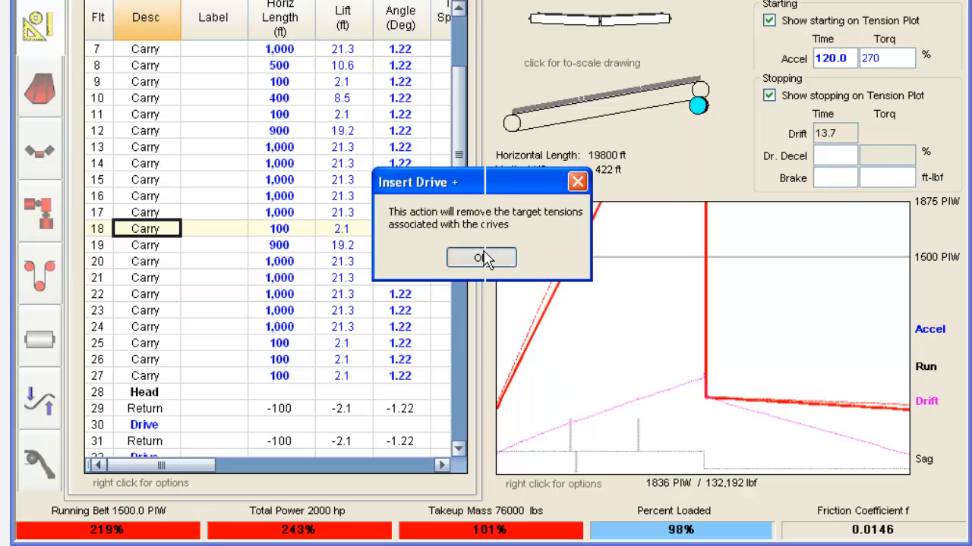
{"action": "left_click", "coordinate": [487, 258]}
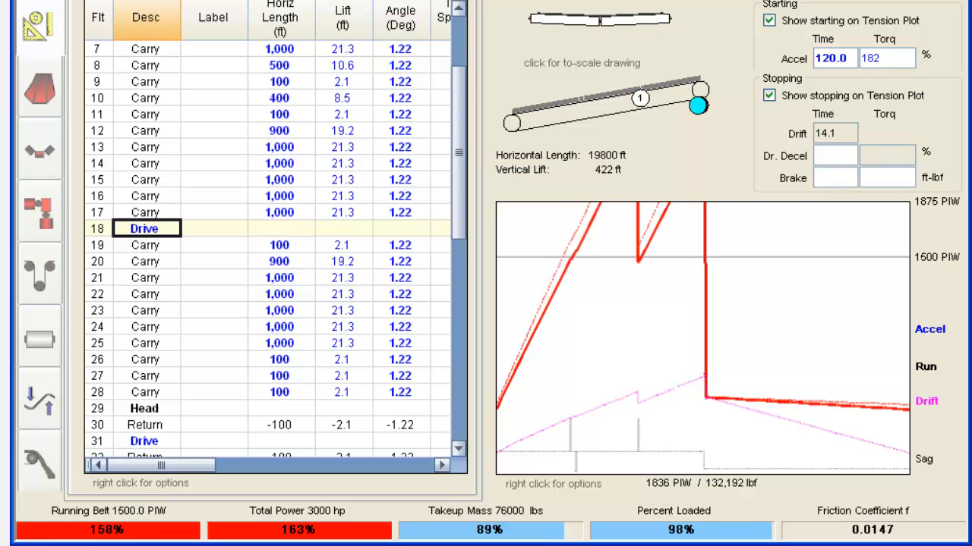
Add a second intermediate drive at flight 19 and move it below the adjacent 100 ft carry flight.
{"action": "left_click", "coordinate": [309, 0]}
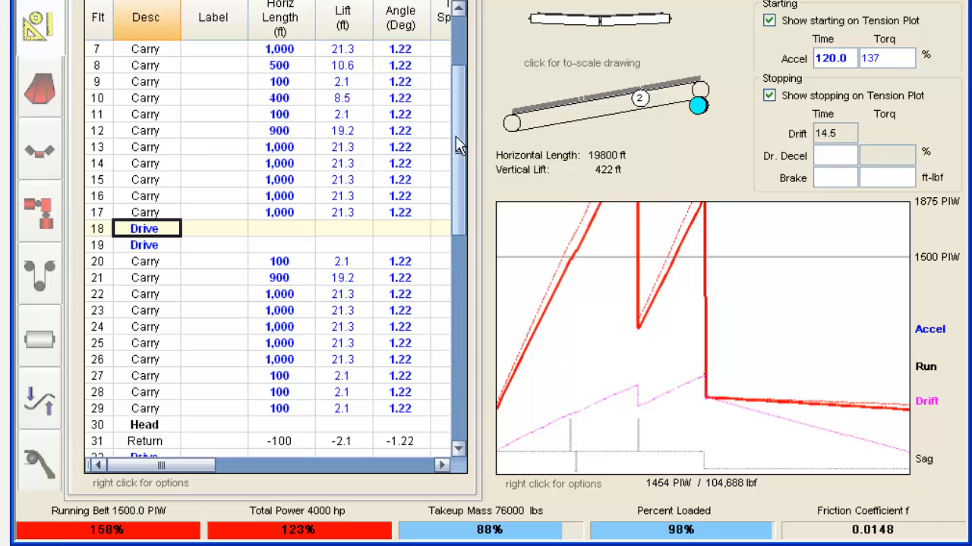
{"action": "left_click", "coordinate": [157, 245]}
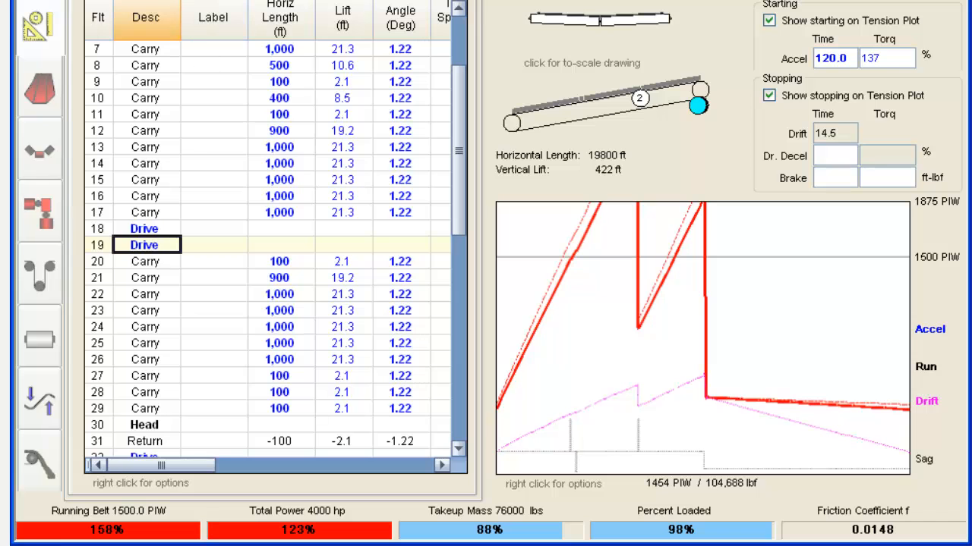
{"action": "left_click_drag", "start_coordinate": [165, 268], "coordinate": [163, 261]}
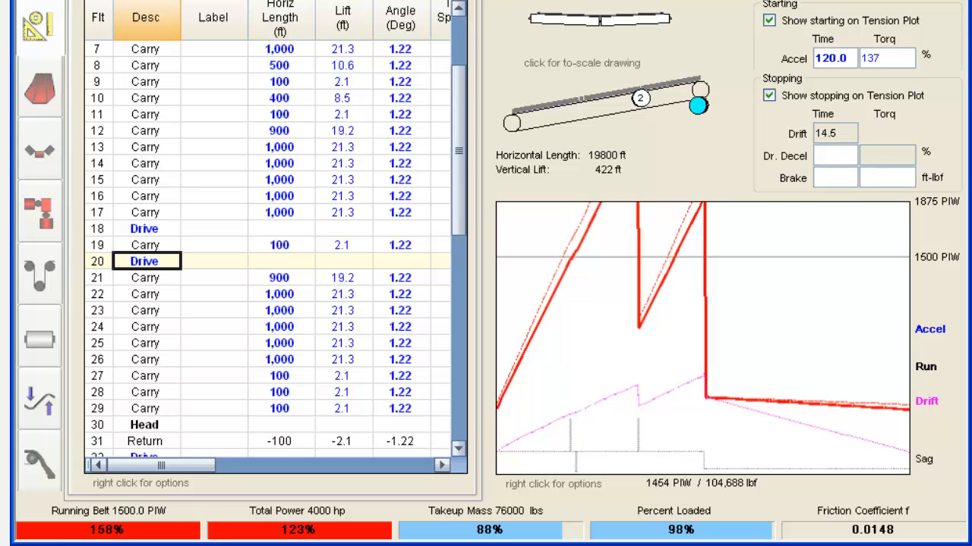
Save a copy of the model with the intermediate drives as IDE_Head&OutbyDrives.an2.
{"action": "key", "text": "alt+f"}
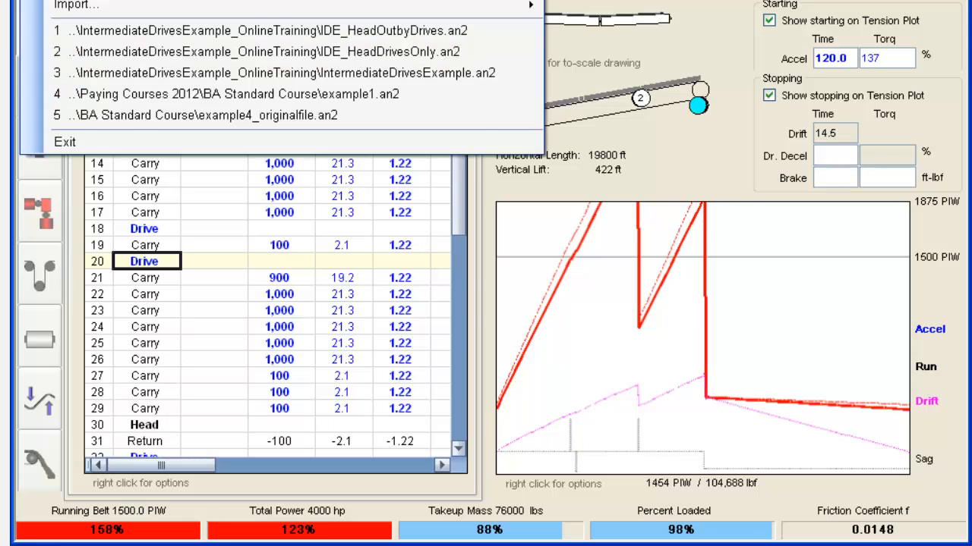
{"action": "key", "text": "a"}
{"action": "left_click_drag", "start_coordinate": [525, 262], "coordinate": [402, 267]}
{"action": "type", "text": "IDE"}
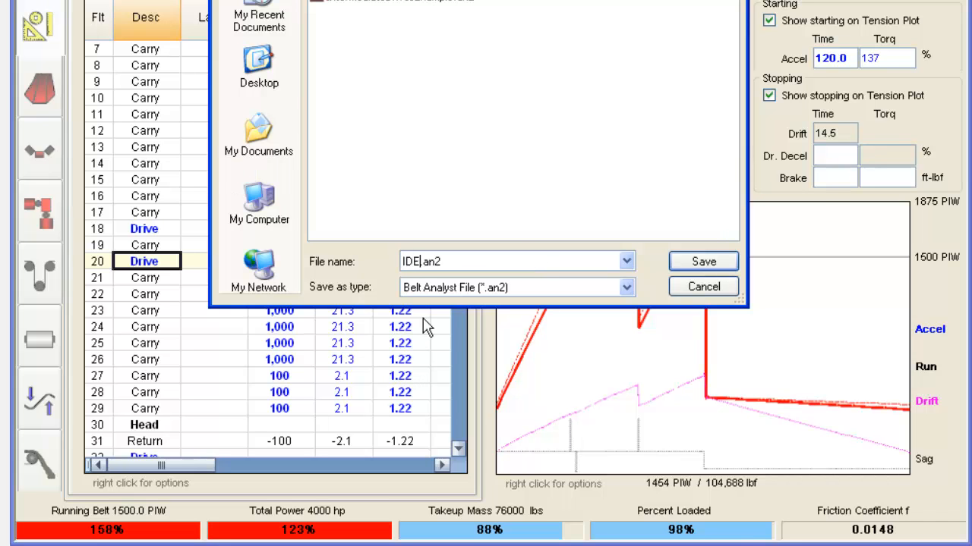
{"action": "type", "text": "_"}
{"action": "type", "text": "Head&"}
{"action": "type", "text": "Out"}
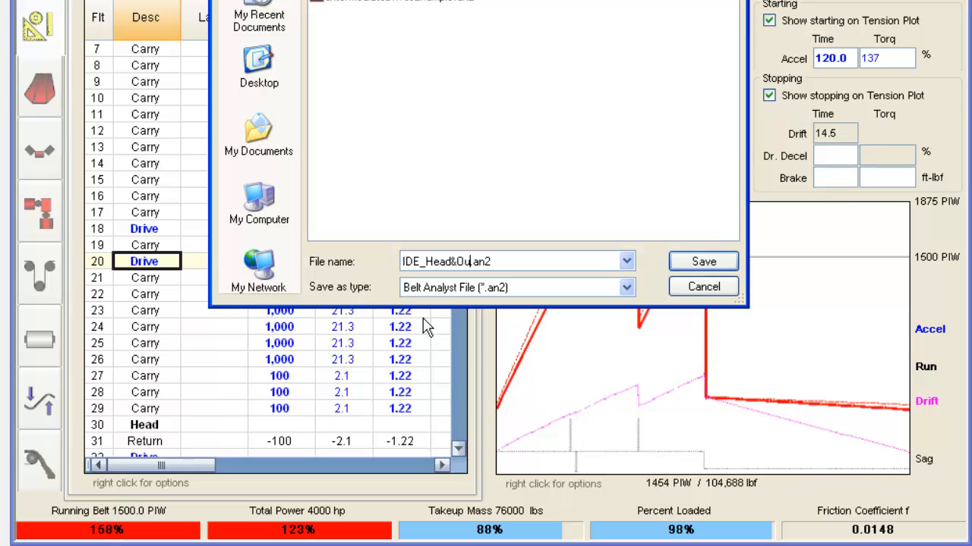
{"action": "type", "text": "byDrives"}
{"action": "left_click", "coordinate": [699, 266]}
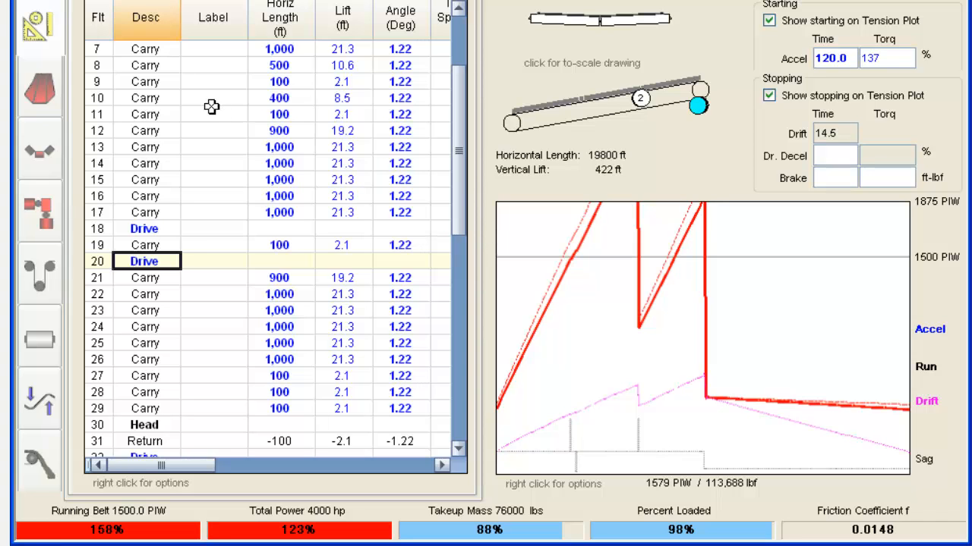
Delete the first 8 carry flights at the start of the geometry table, beginning with the 500 ft flight 1.
{"action": "left_click_drag", "start_coordinate": [457, 117], "coordinate": [458, 68]}
{"action": "left_click", "coordinate": [165, 58]}
{"action": "right_click", "coordinate": [169, 61]}
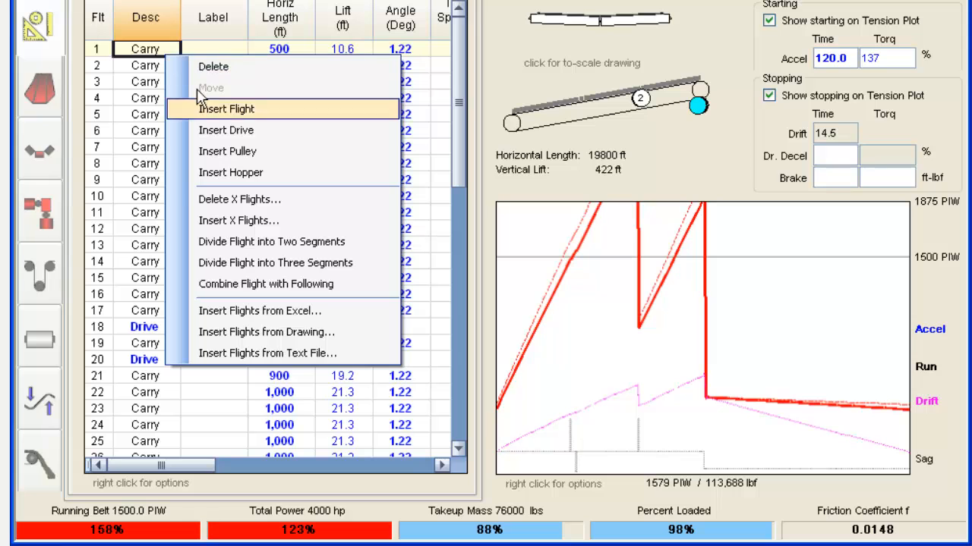
{"action": "left_click", "coordinate": [263, 200]}
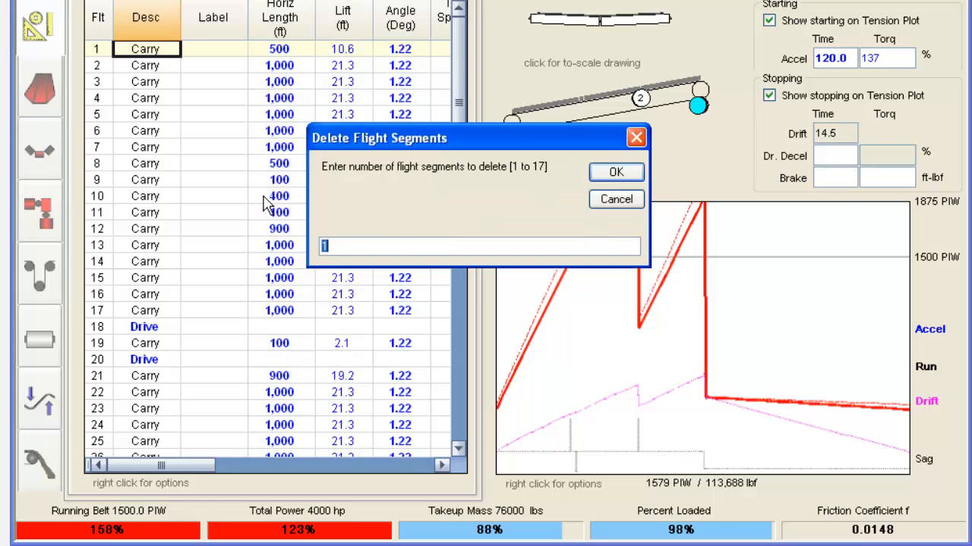
{"action": "type", "text": "9"}
{"action": "left_click", "coordinate": [600, 173]}
{"action": "left_click", "coordinate": [473, 255]}
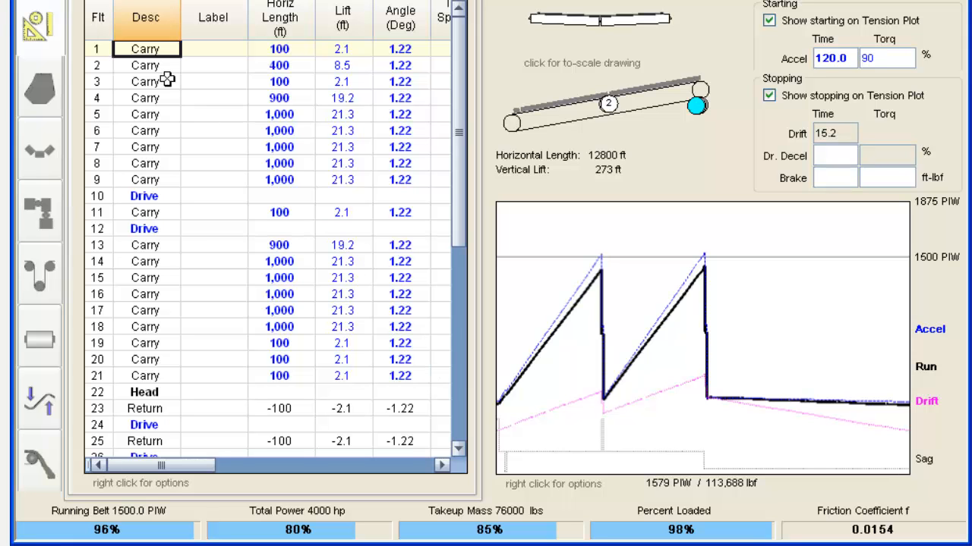
Delete 2 more flights from the start of the carry run, beginning with the 100 ft flight 1.
{"action": "right_click", "coordinate": [165, 50]}
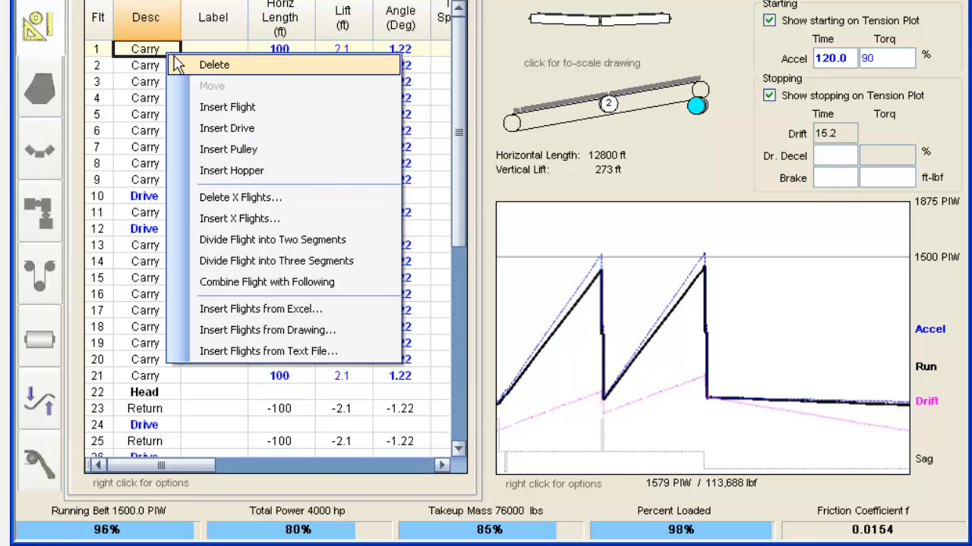
{"action": "left_click", "coordinate": [271, 198]}
{"action": "type", "text": "2"}
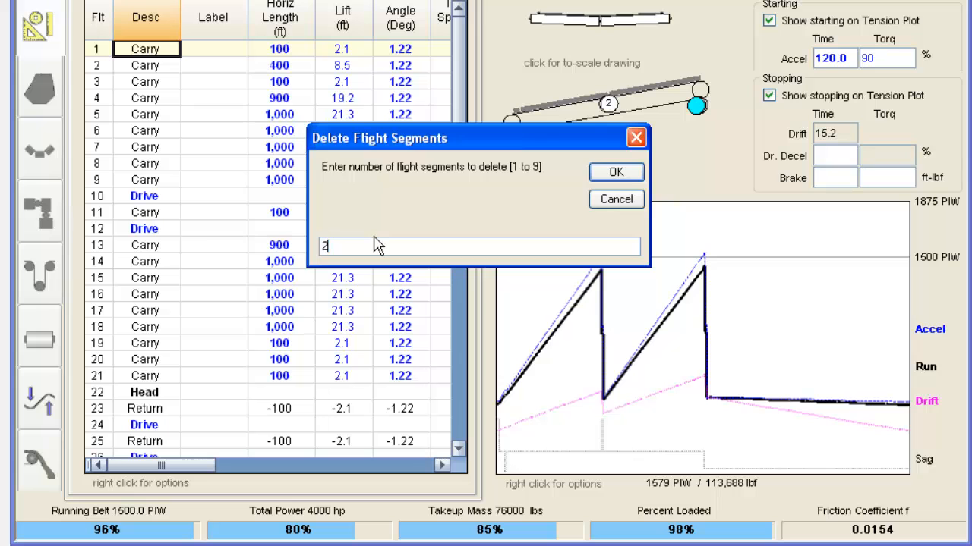
{"action": "left_click", "coordinate": [616, 173]}
{"action": "left_click", "coordinate": [467, 261]}
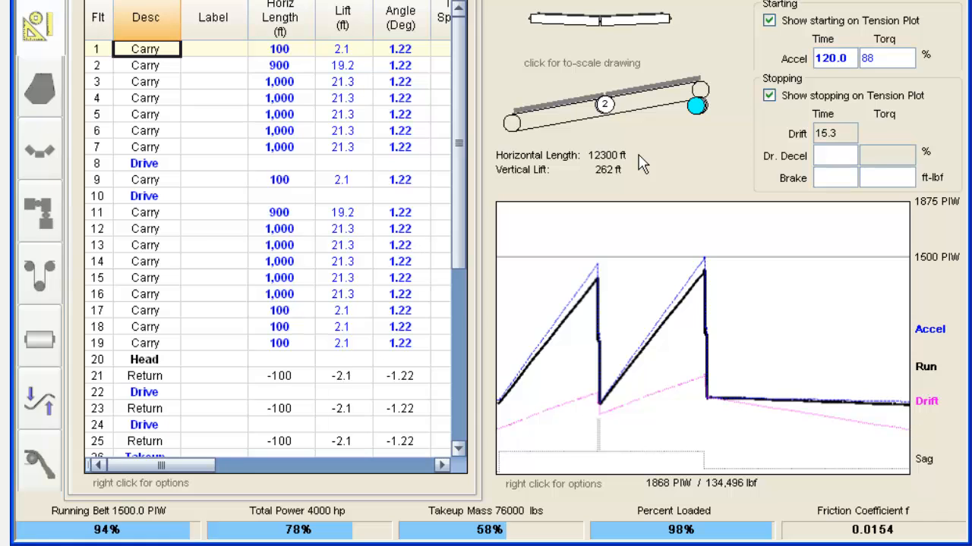
{"action": "left_click", "coordinate": [110, 148]}
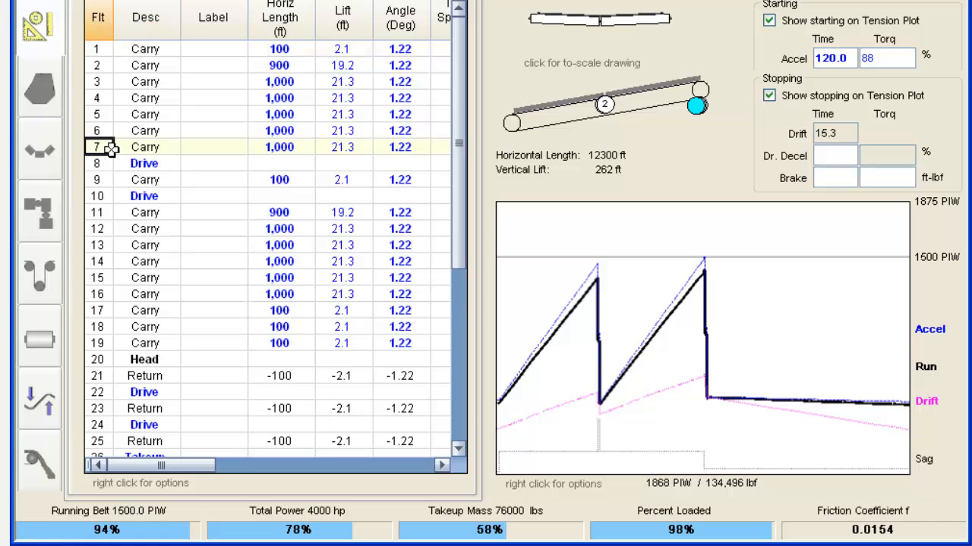
{"action": "left_click", "coordinate": [101, 50]}
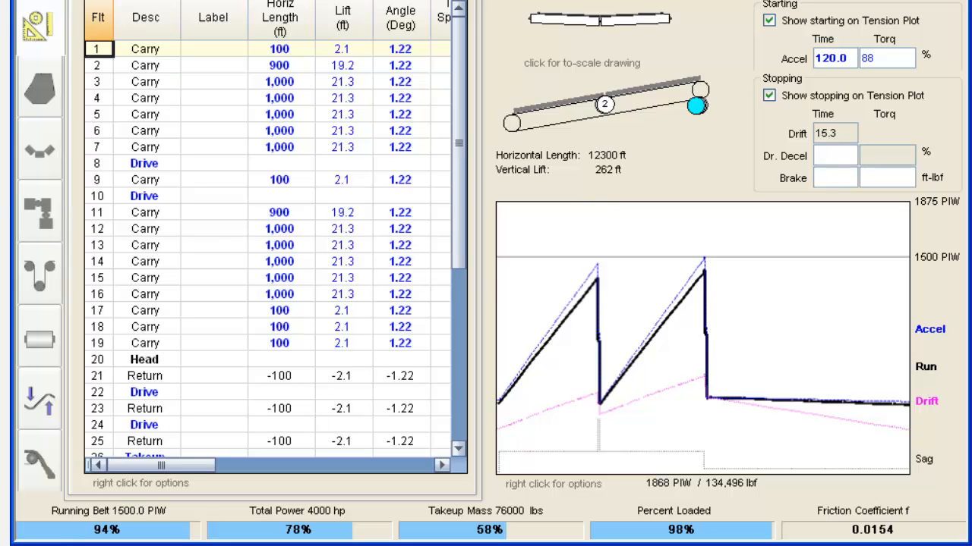
Reopen IntermediateDrivesExample.an2 and display its flight geometry table.
{"action": "key", "text": "ctrl+o"}
{"action": "left_click", "coordinate": [445, 16]}
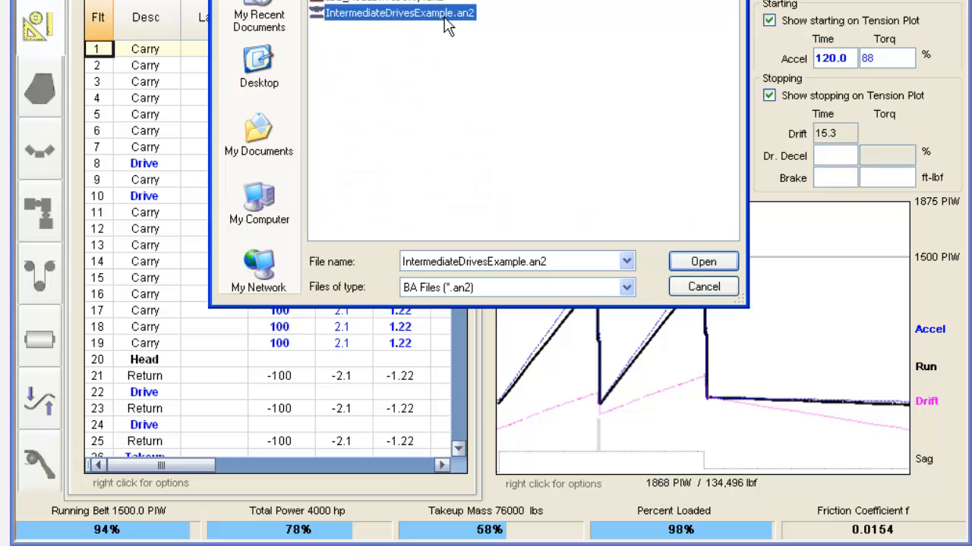
{"action": "left_click", "coordinate": [686, 263]}
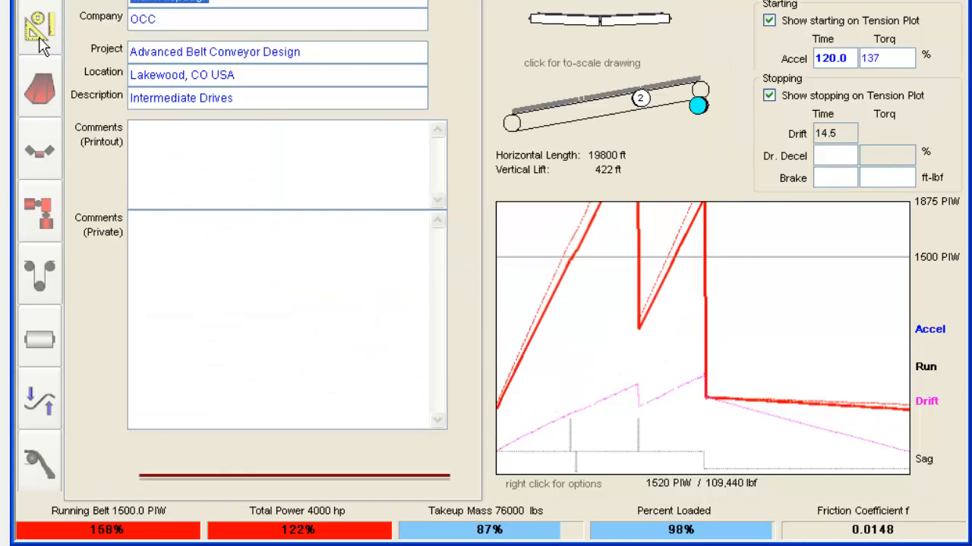
{"action": "left_click", "coordinate": [38, 27]}
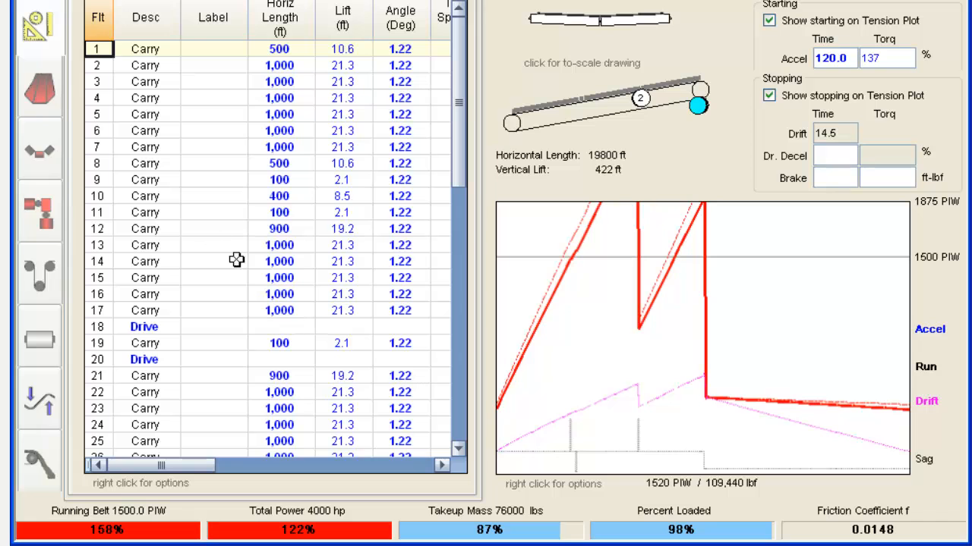
Insert two drives at the 100 ft carry flight 11 and move the second below that 100 ft flight.
{"action": "left_click", "coordinate": [163, 213]}
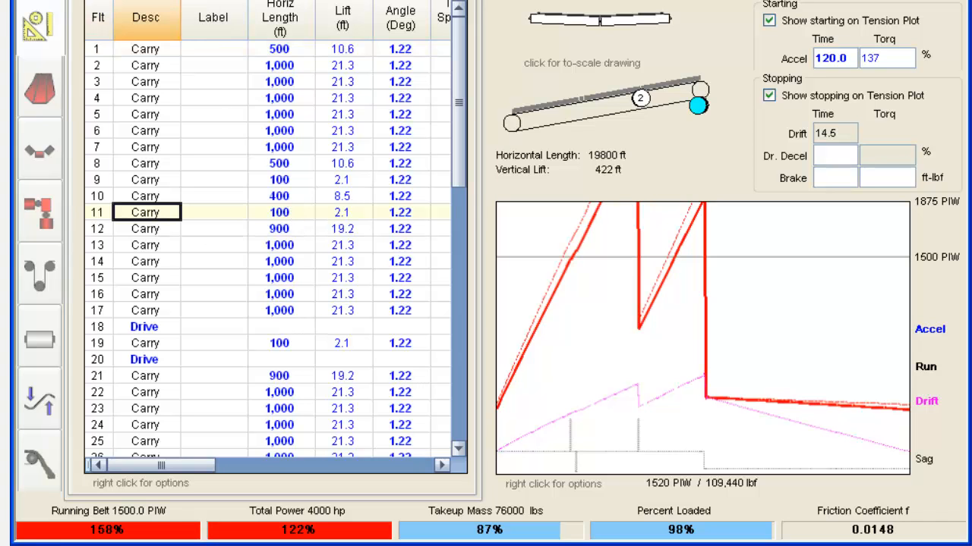
{"action": "key", "text": "Insert"}
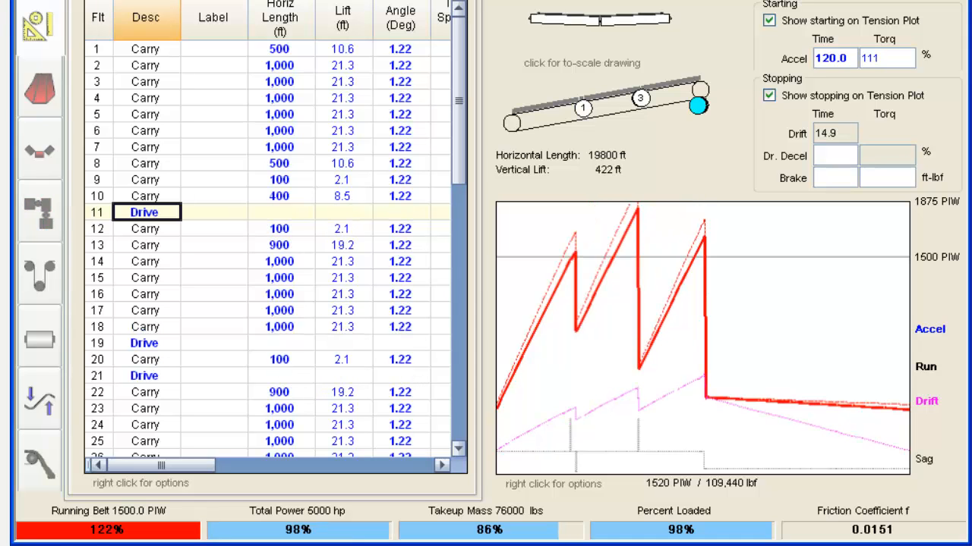
{"action": "key", "text": "Insert"}
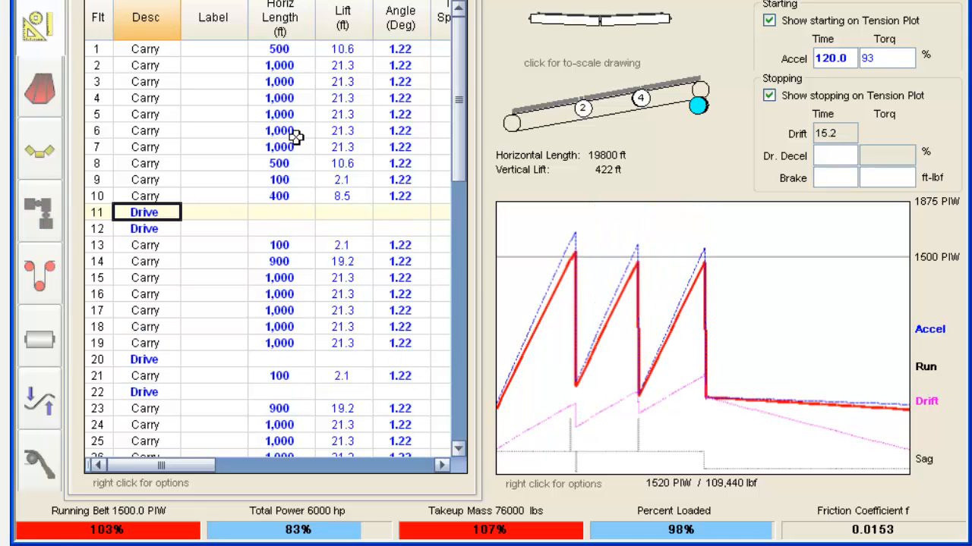
{"action": "left_click", "coordinate": [166, 229]}
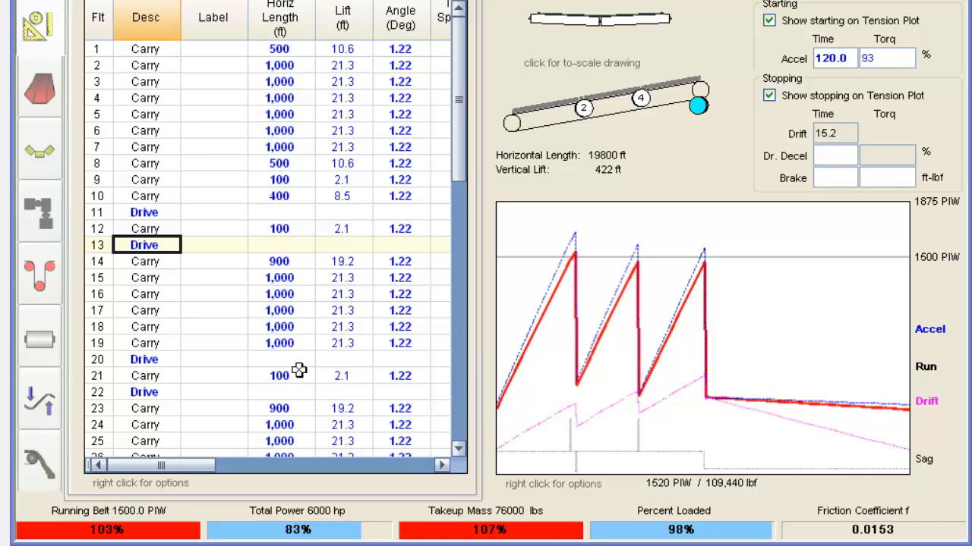
Set the wrap angle of drives 1 to 4 to 210 degrees in the drive data.
{"action": "left_click", "coordinate": [58, 227]}
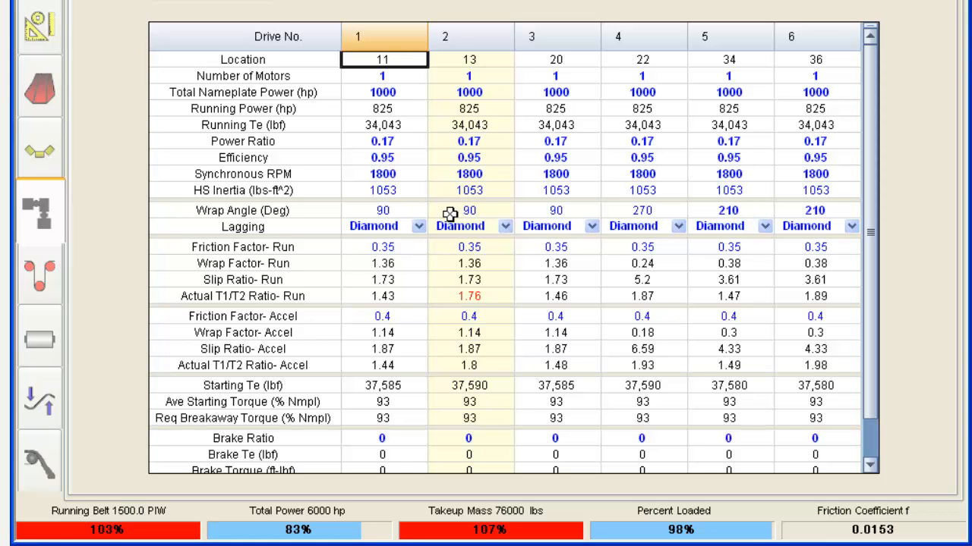
{"action": "left_click", "coordinate": [416, 211]}
{"action": "type", "text": "210"}
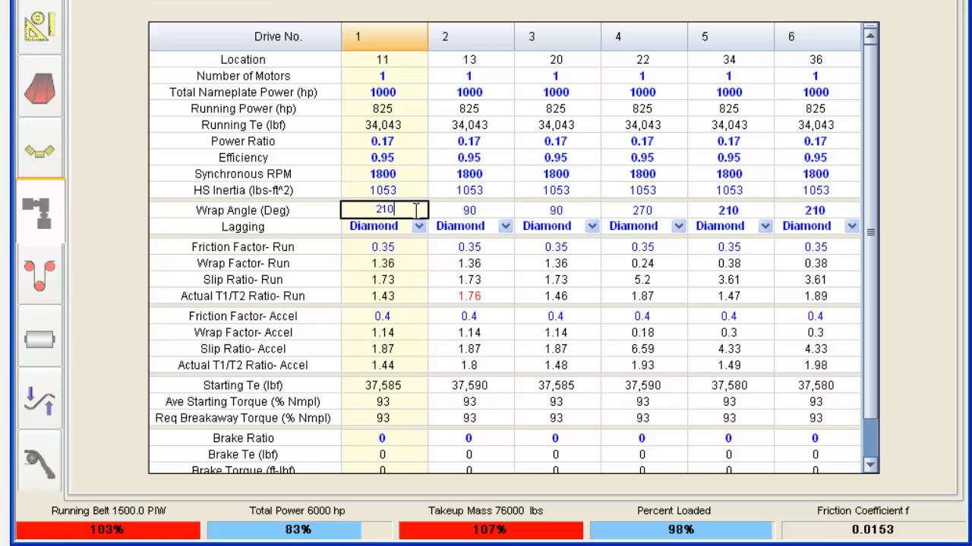
{"action": "key", "text": "Return"}
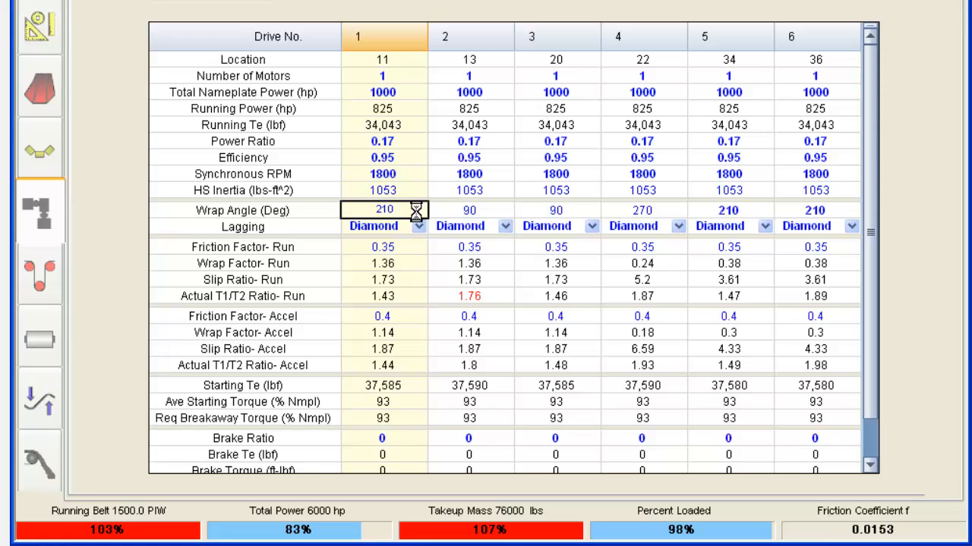
{"action": "type", "text": "210"}
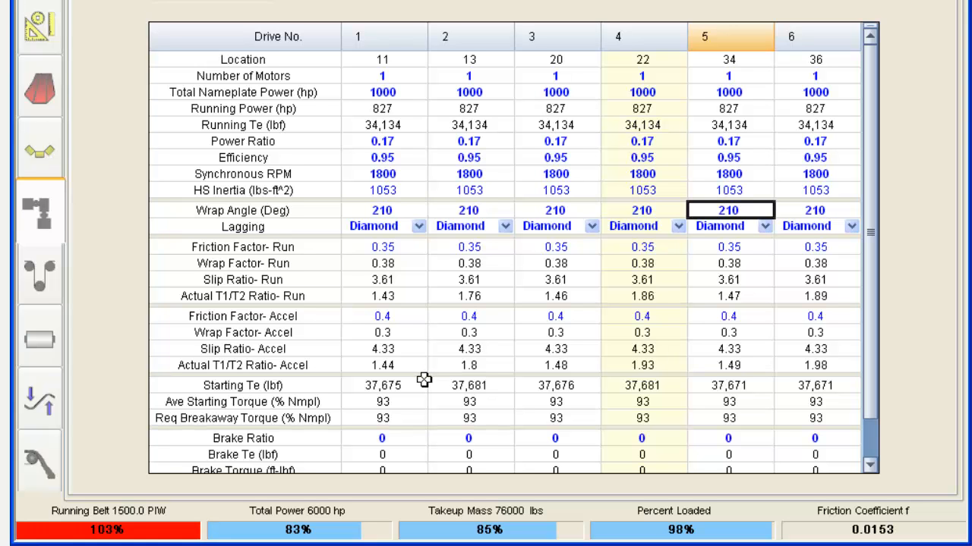
Return to the flight geometry, open the drive target tensions and set the control type of drive 5 to Auto.
{"action": "left_click", "coordinate": [45, 30]}
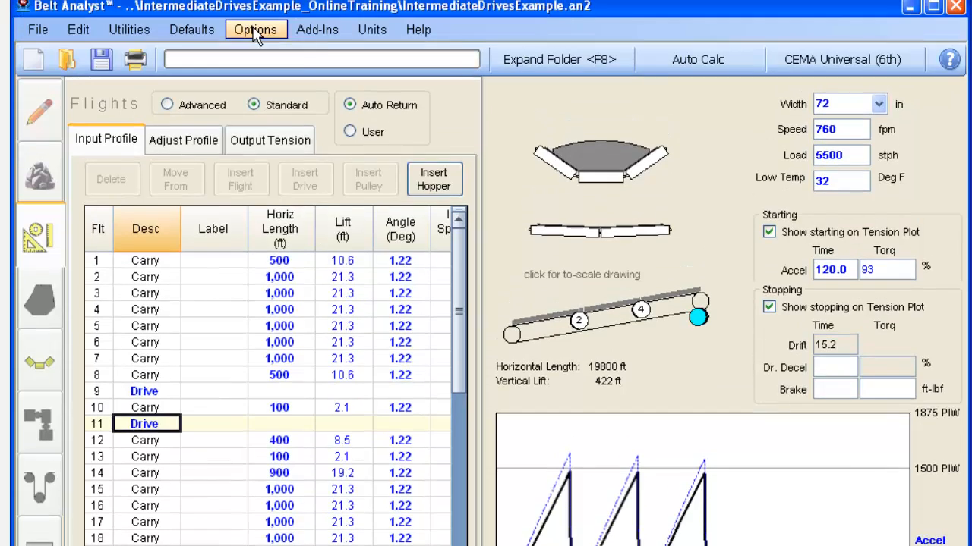
{"action": "left_click", "coordinate": [256, 28]}
{"action": "left_click", "coordinate": [299, 141]}
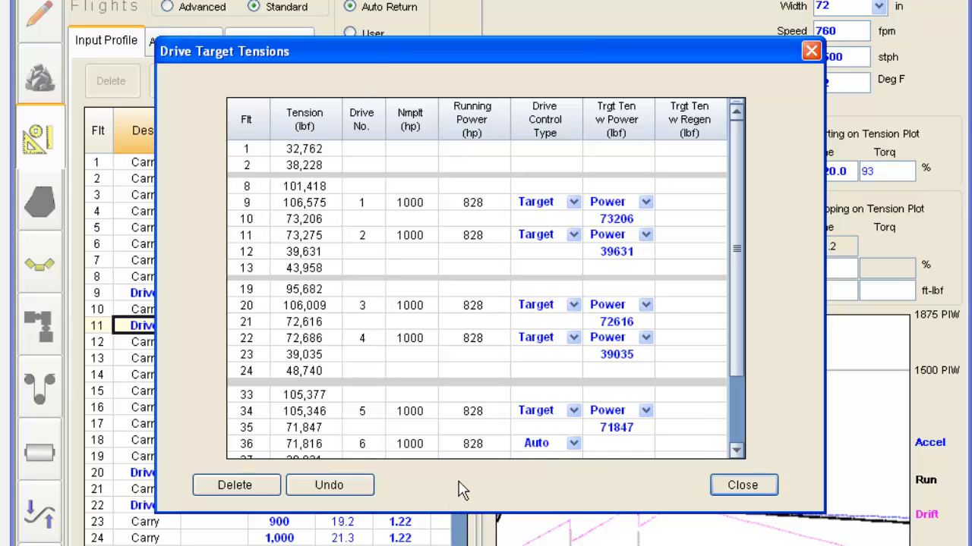
{"action": "left_click", "coordinate": [574, 410]}
{"action": "left_click", "coordinate": [555, 427]}
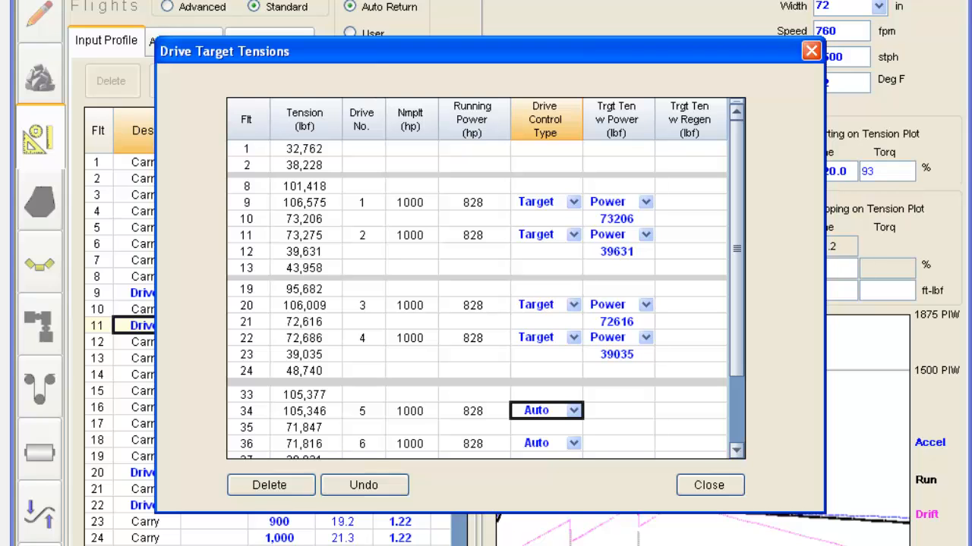
Set the control type of drives 2 and 4 to Dual and close the target tensions dialog.
{"action": "left_click", "coordinate": [574, 235]}
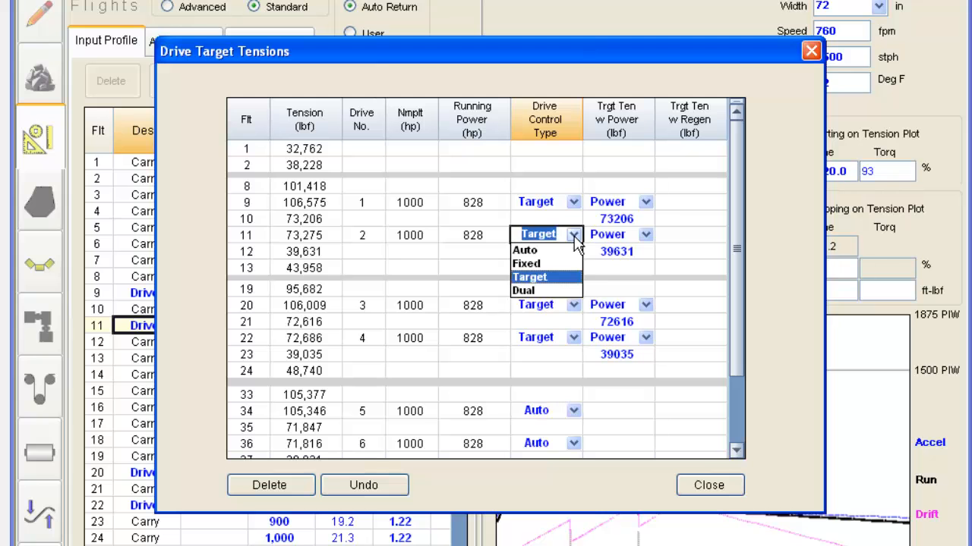
{"action": "left_click", "coordinate": [532, 288]}
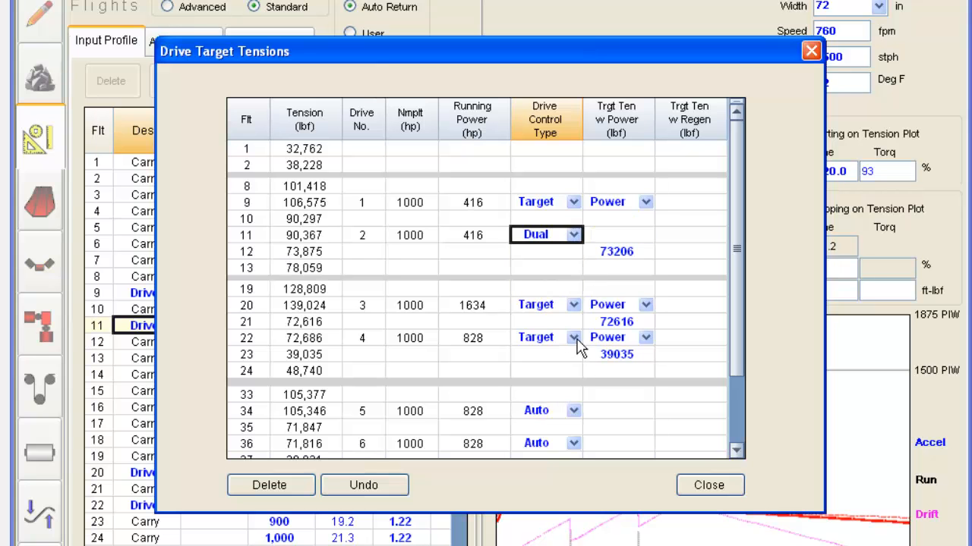
{"action": "left_click", "coordinate": [574, 338]}
{"action": "left_click", "coordinate": [523, 393]}
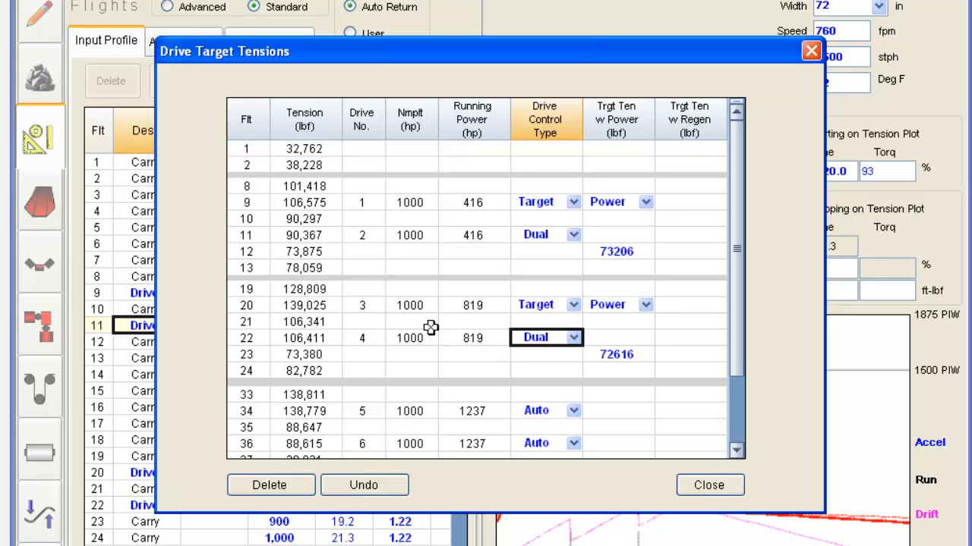
{"action": "left_click", "coordinate": [706, 492]}
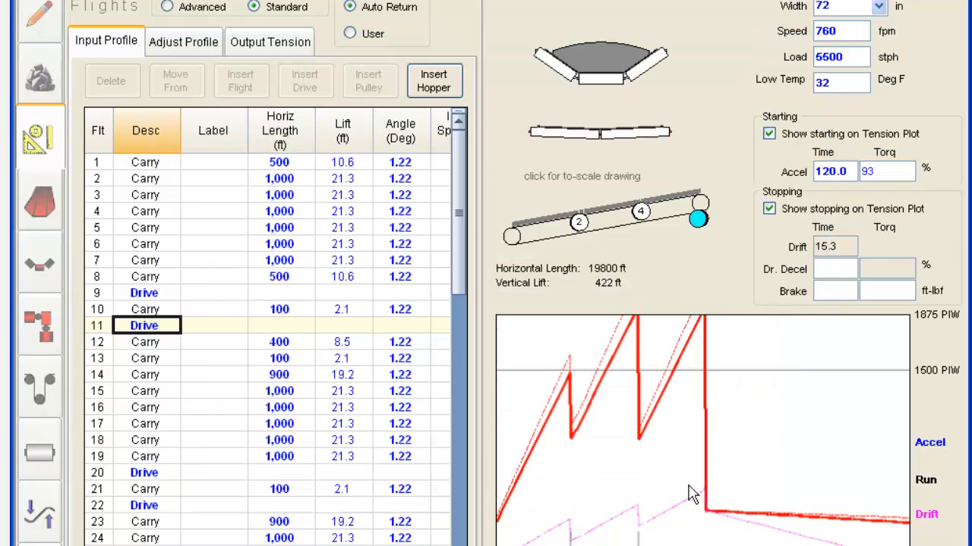
Display the takeup data and check the takeup tension value.
{"action": "left_click", "coordinate": [47, 393]}
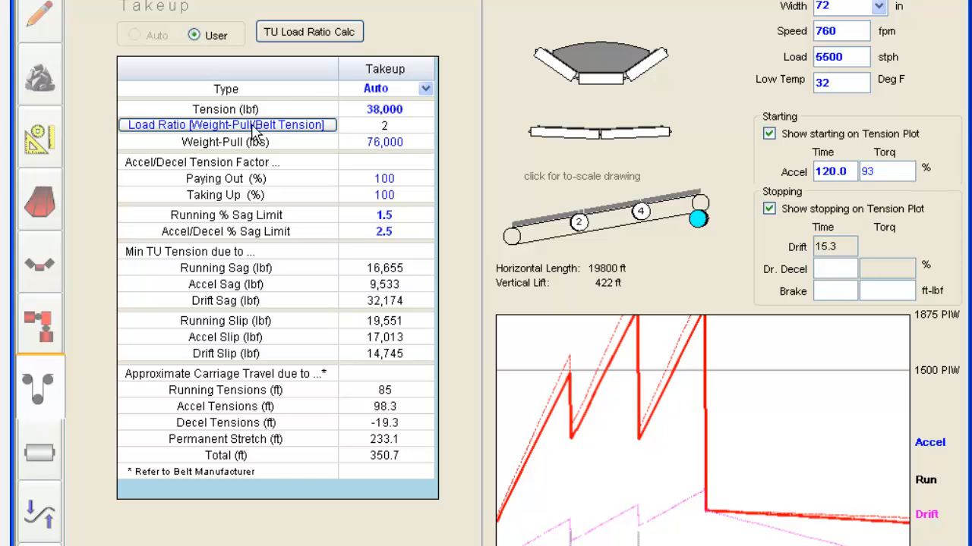
{"action": "left_click", "coordinate": [270, 111]}
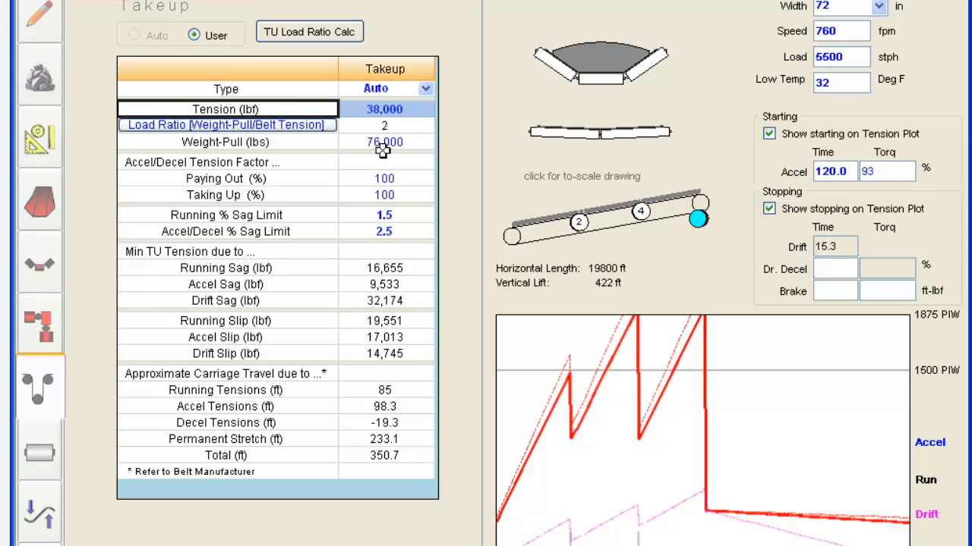
{"action": "left_click", "coordinate": [411, 113]}
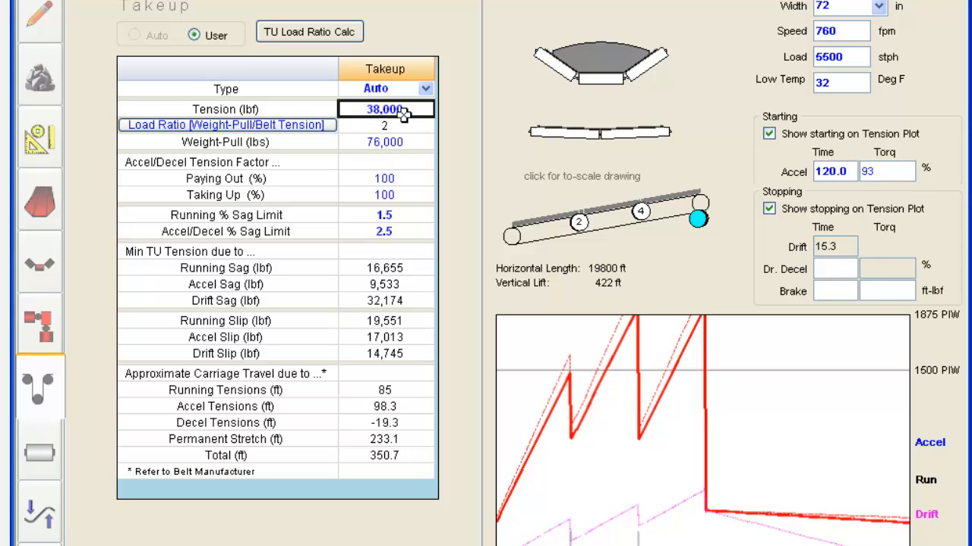
Reopen the drive target tensions and set the power target tension of drives 4 and 2 to 38000 lbf.
{"action": "left_click", "coordinate": [243, 0]}
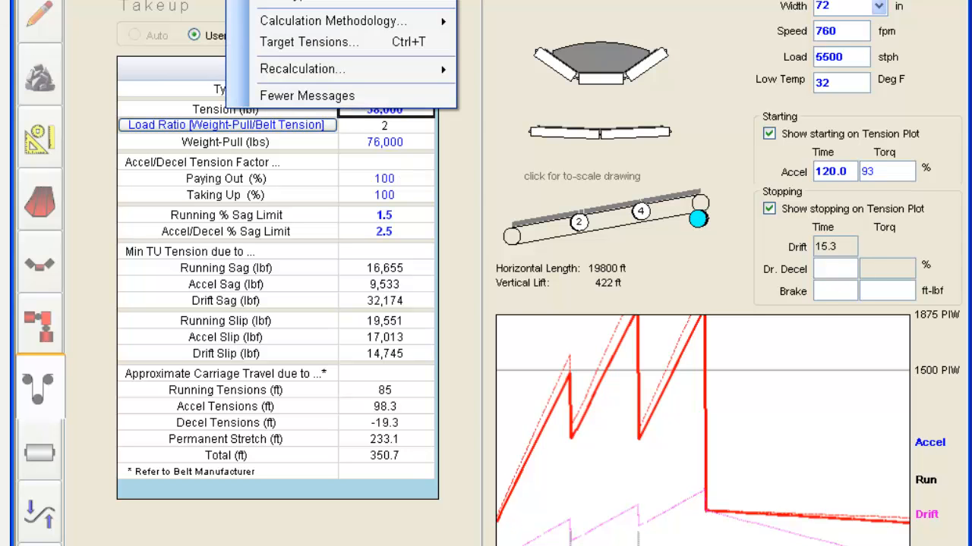
{"action": "left_click", "coordinate": [275, 40]}
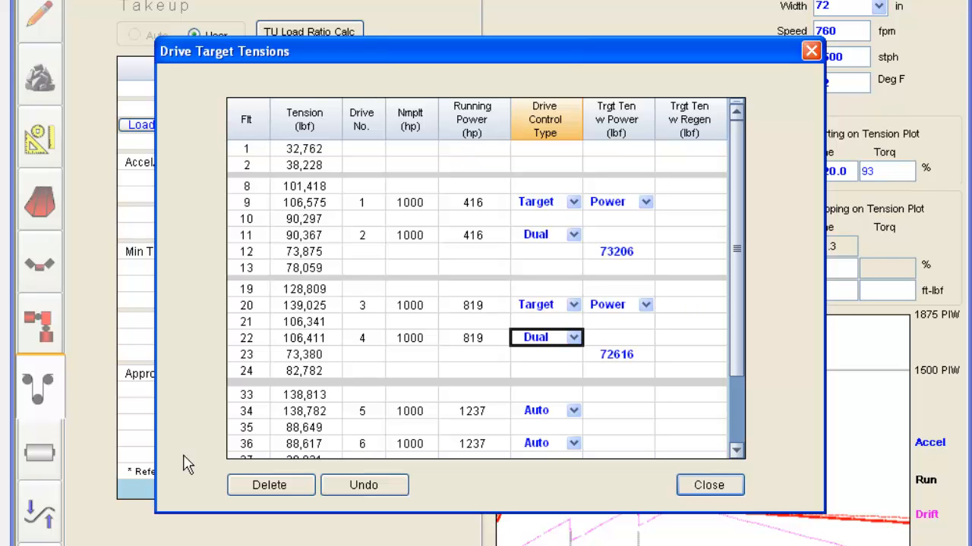
{"action": "left_click", "coordinate": [628, 354]}
{"action": "type", "text": "38000"}
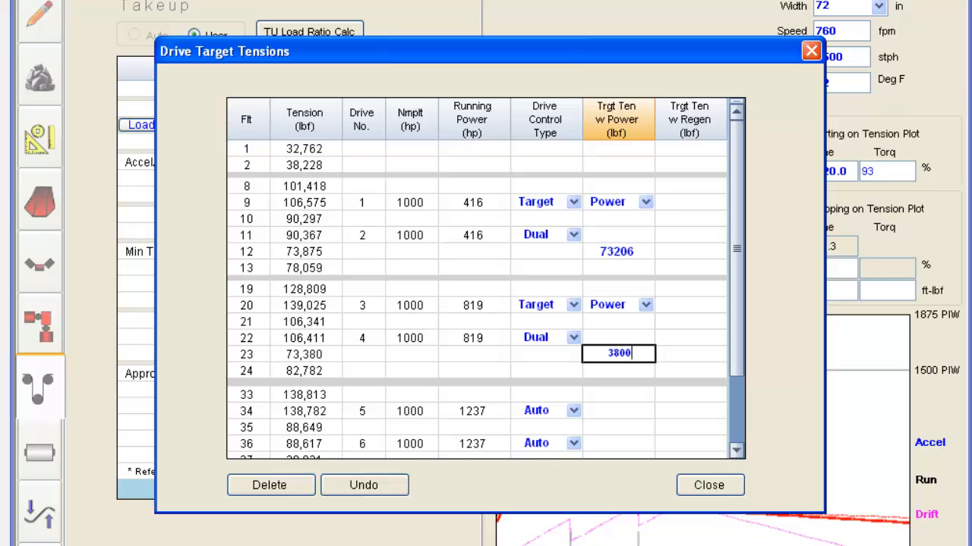
{"action": "left_click", "coordinate": [635, 251]}
{"action": "type", "text": "38000"}
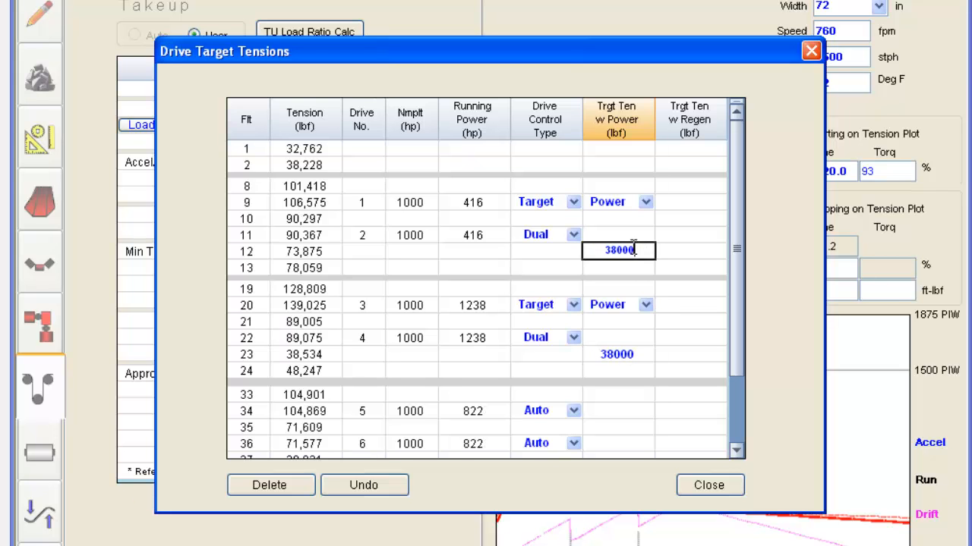
{"action": "key", "text": "Return"}
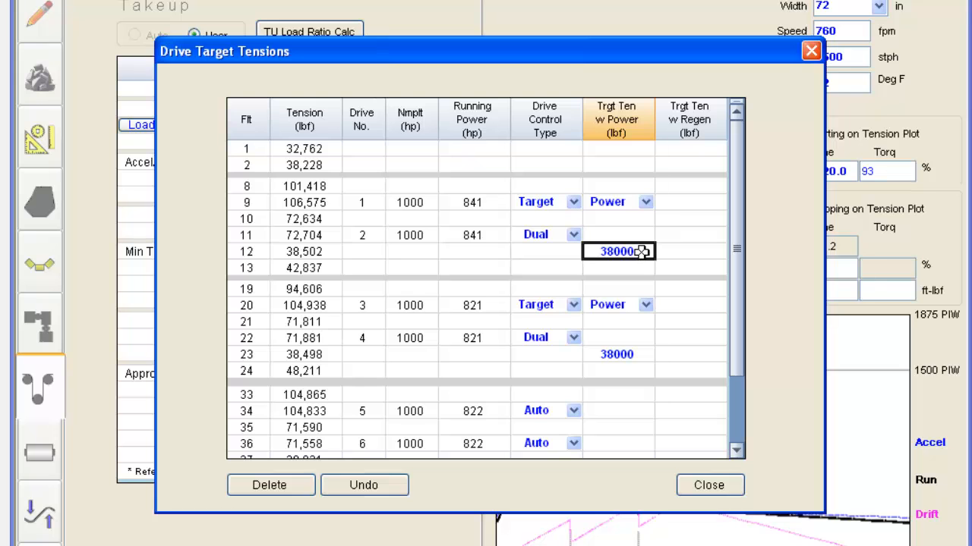
Fine-tune the power target tension of drive 2, trying 39000 and ending at 38850 lbf, and close the dialog.
{"action": "type", "text": "39"}
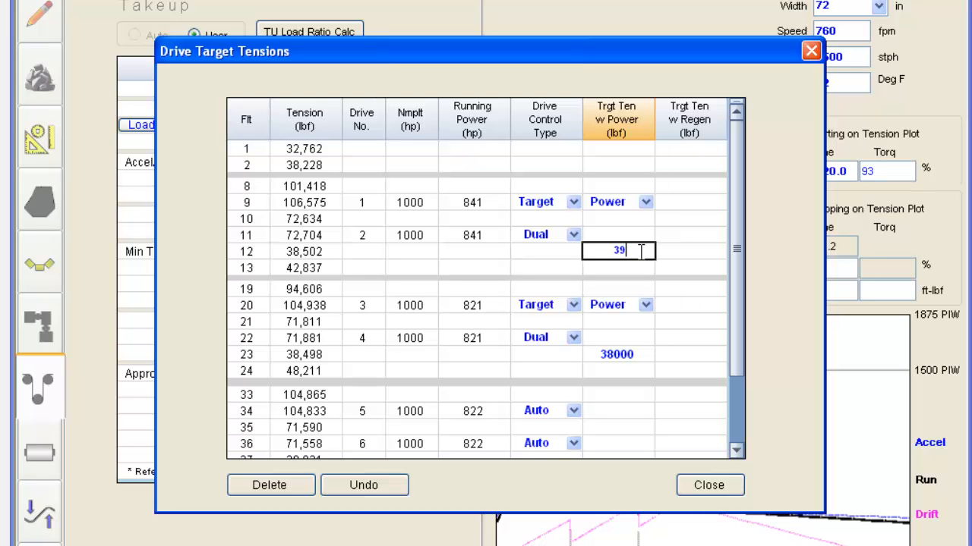
{"action": "type", "text": "0000"}
{"action": "key", "text": "Return"}
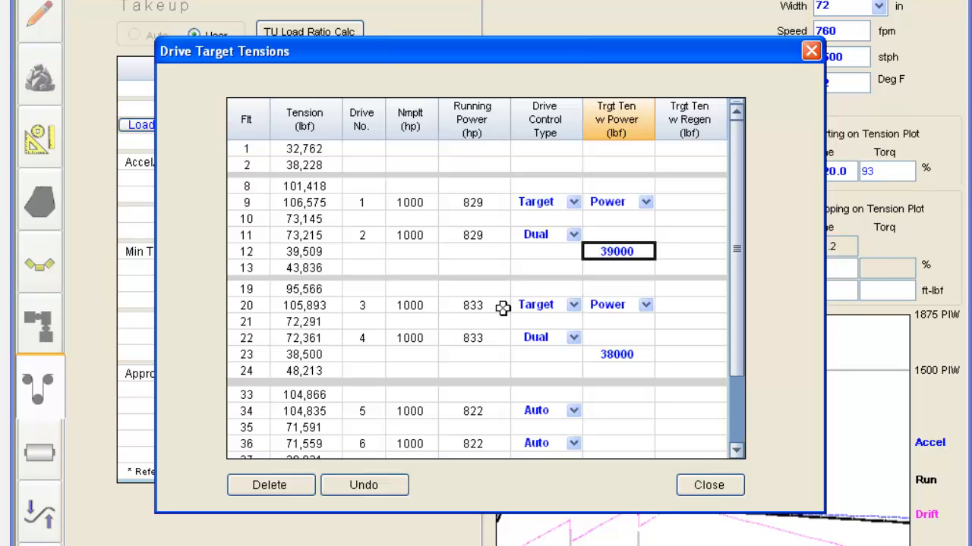
{"action": "type", "text": "38900"}
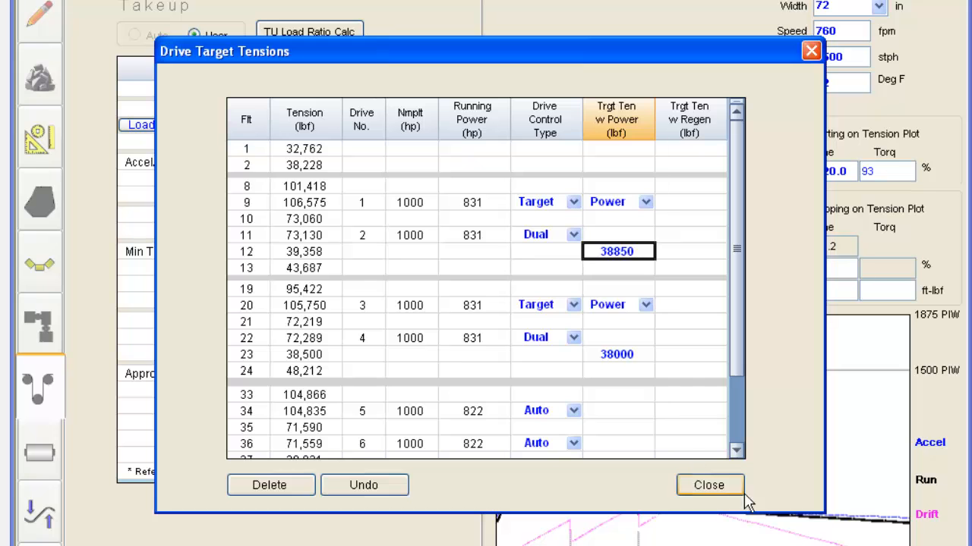
{"action": "left_click", "coordinate": [713, 492]}
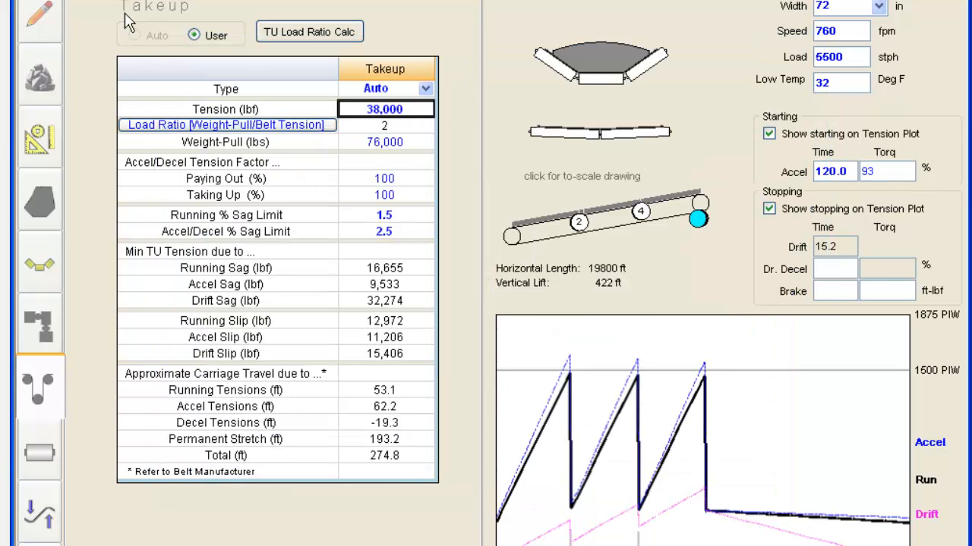